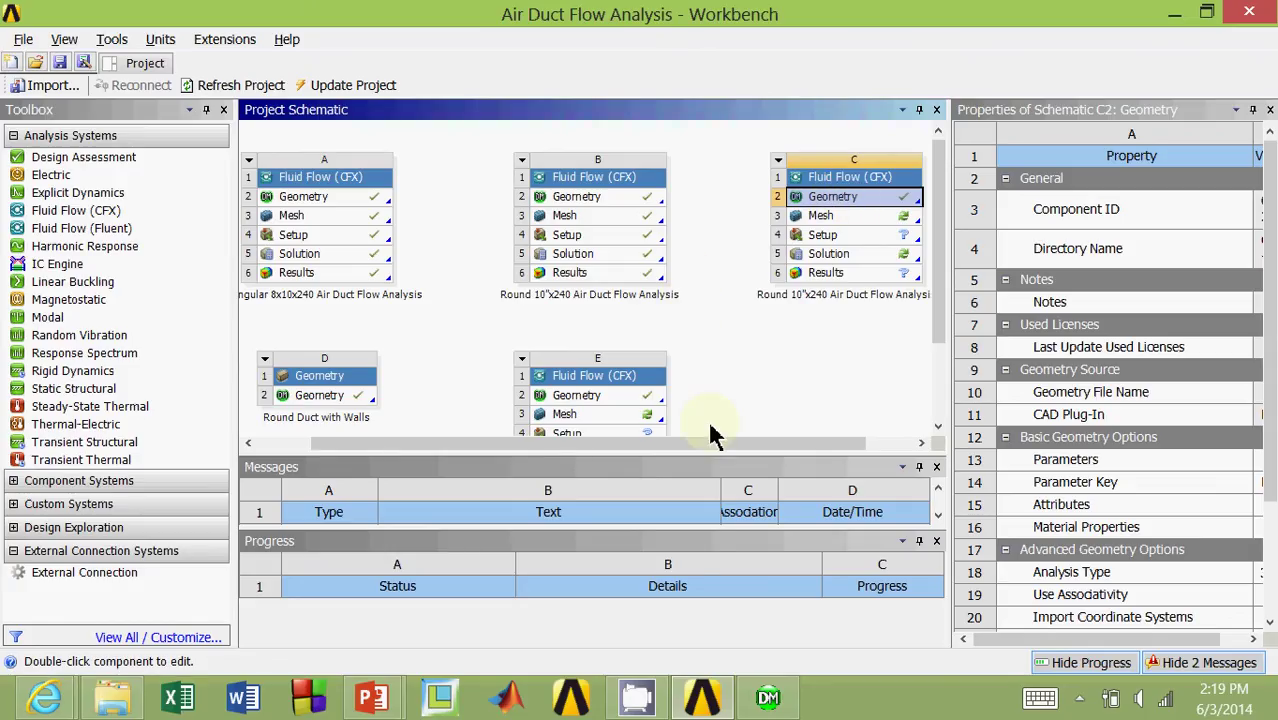
Step: Switch to DesignModeler for the round 10"x240 air duct system and set the length unit to inch
click(767, 697)
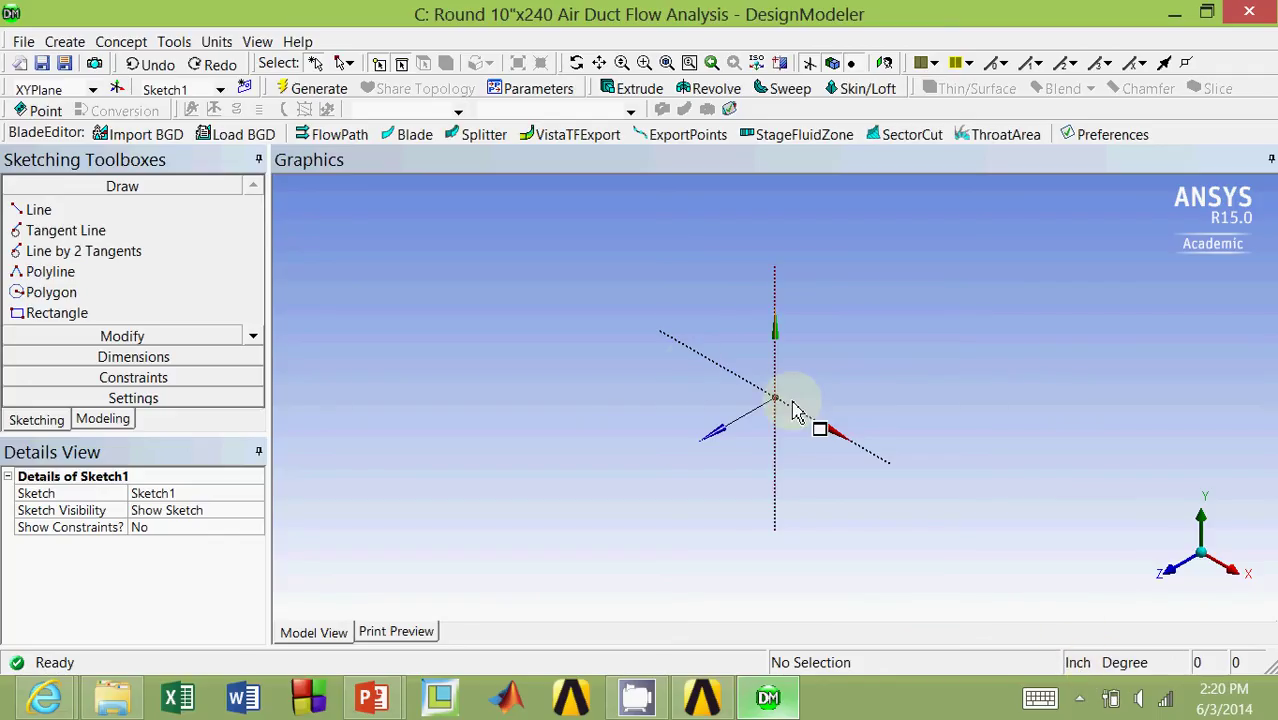
click(230, 42)
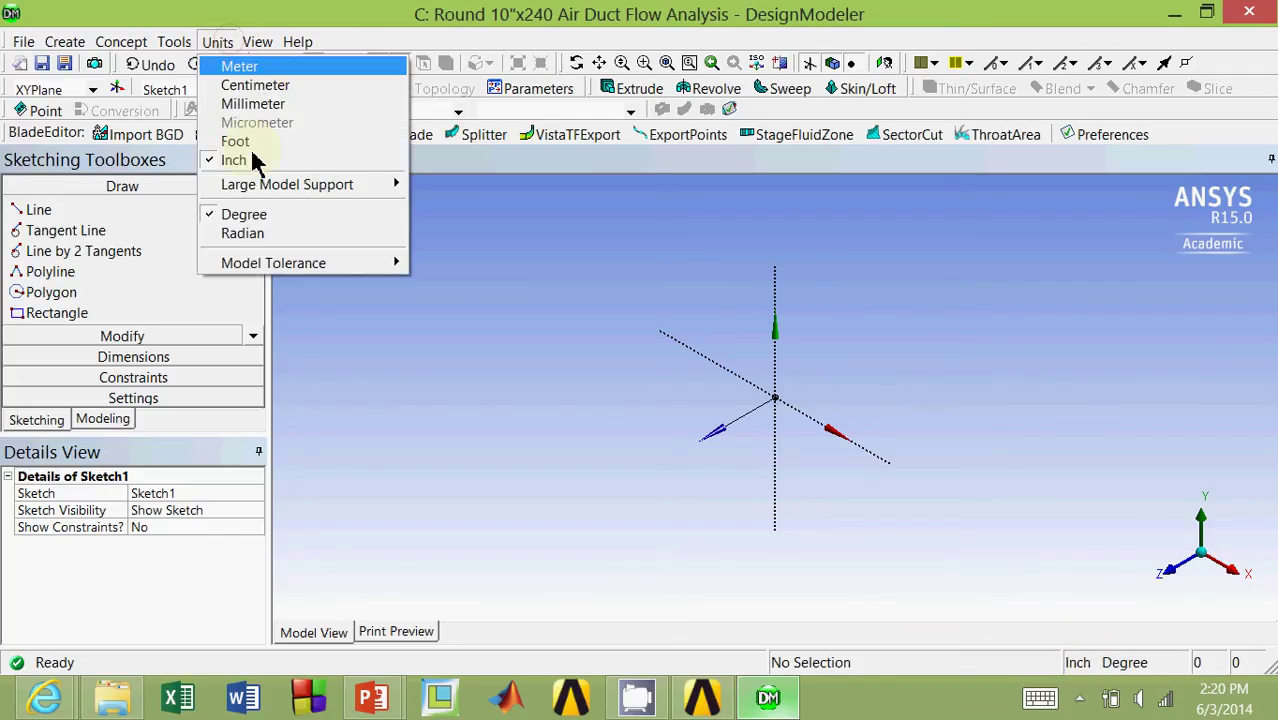
click(240, 162)
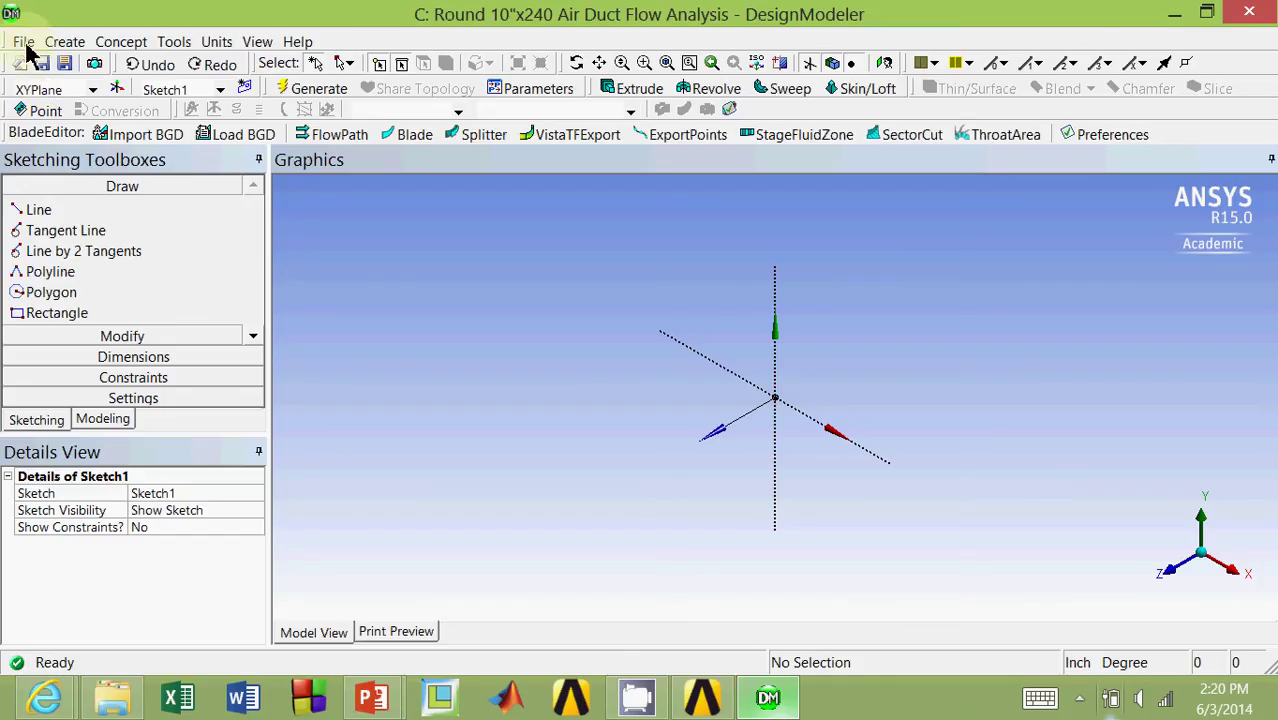
click(97, 251)
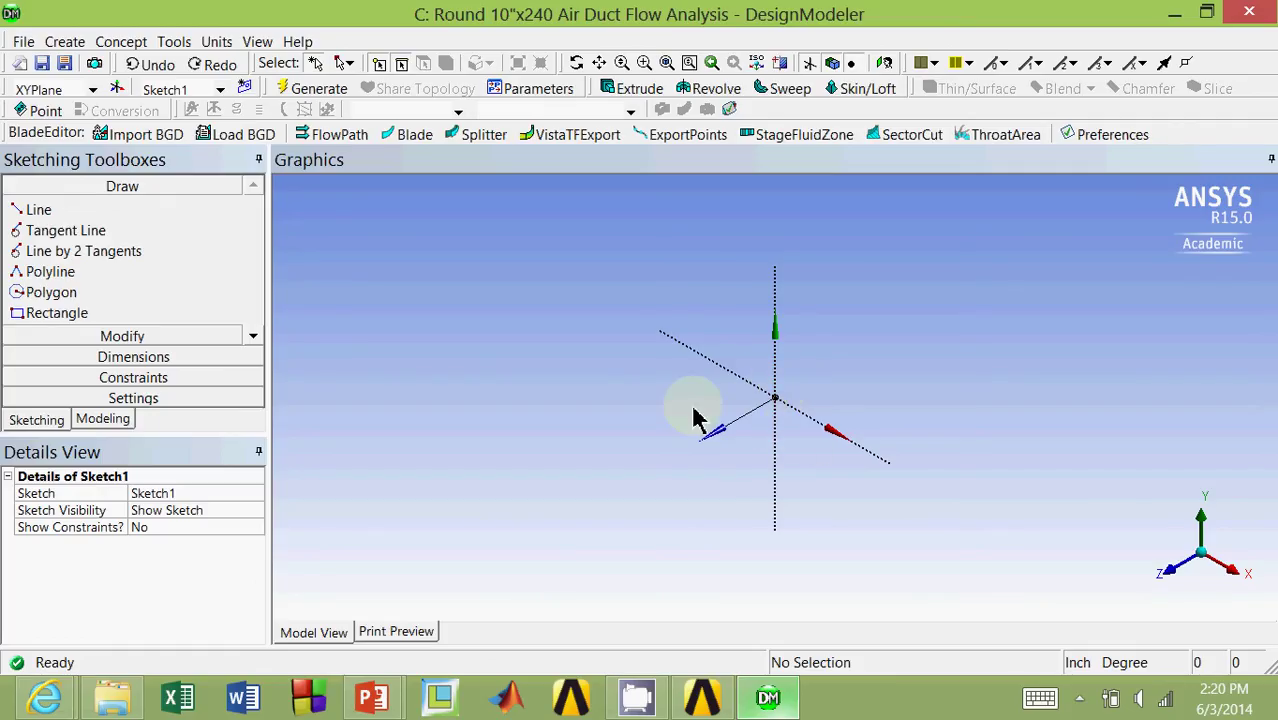
Step: Sketch a circle about 6.67 in in diameter centred on the origin, in Sketch1 on the XY plane
click(100, 421)
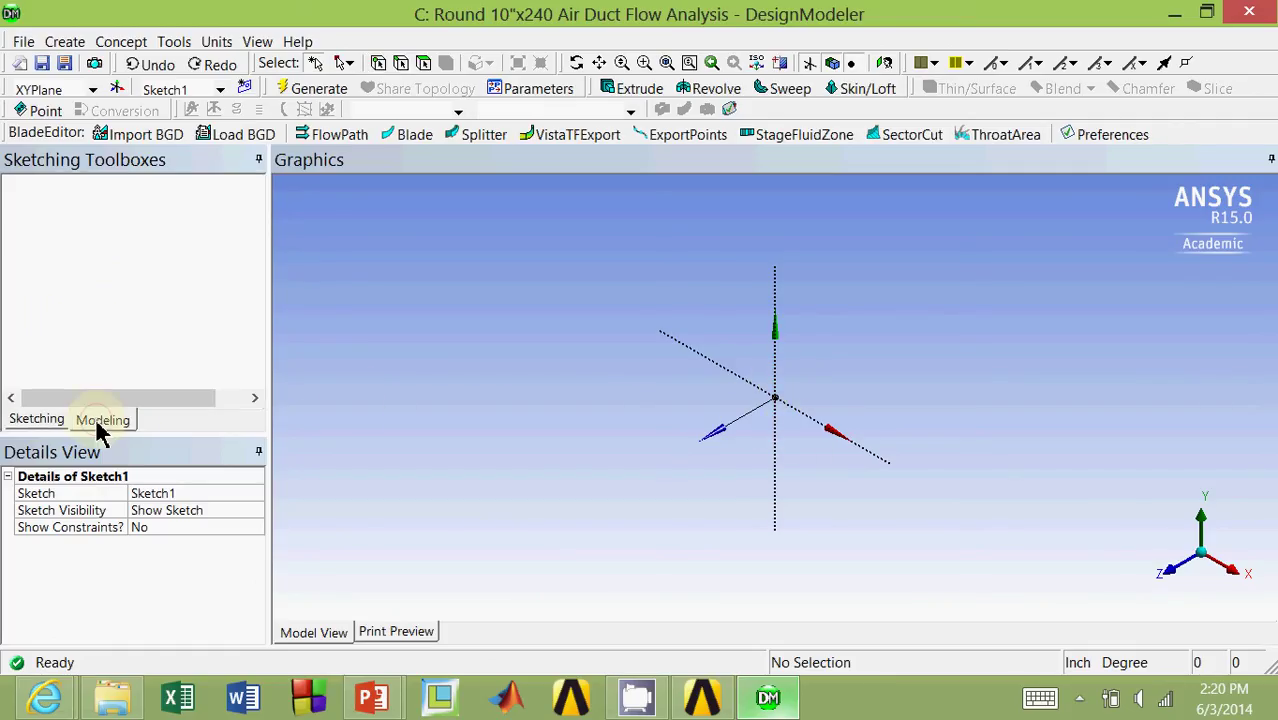
click(104, 206)
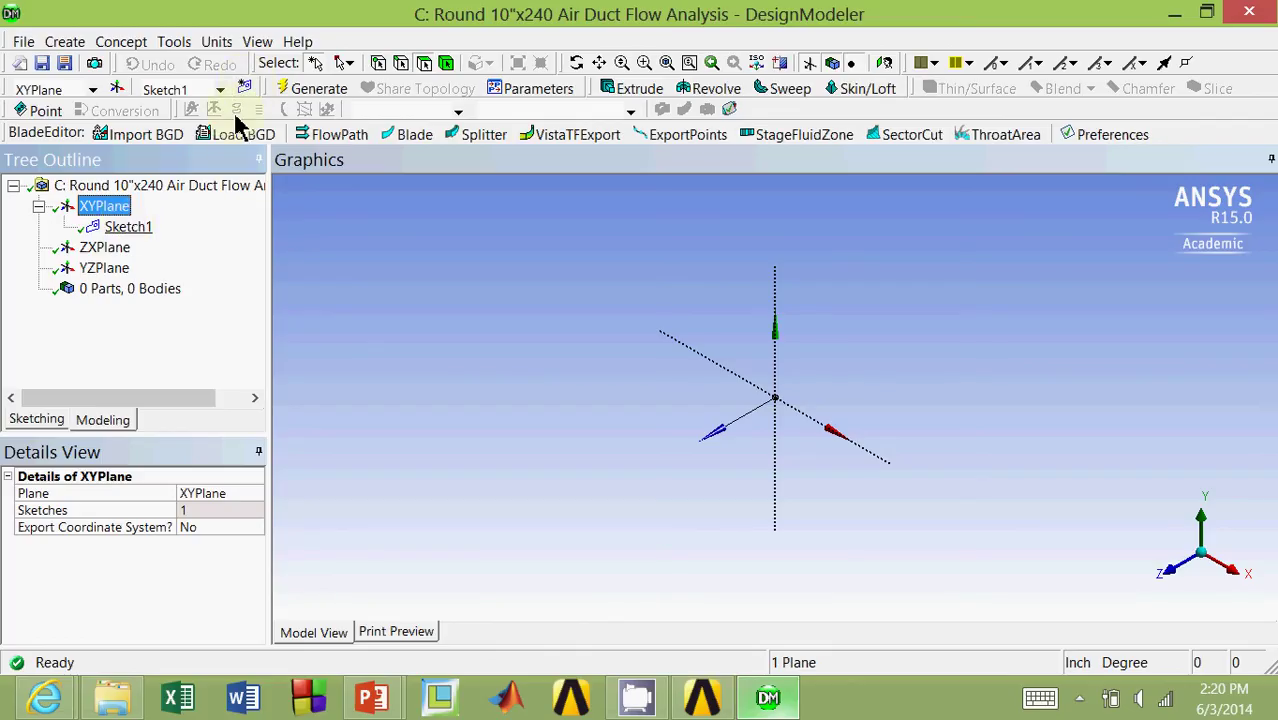
click(129, 228)
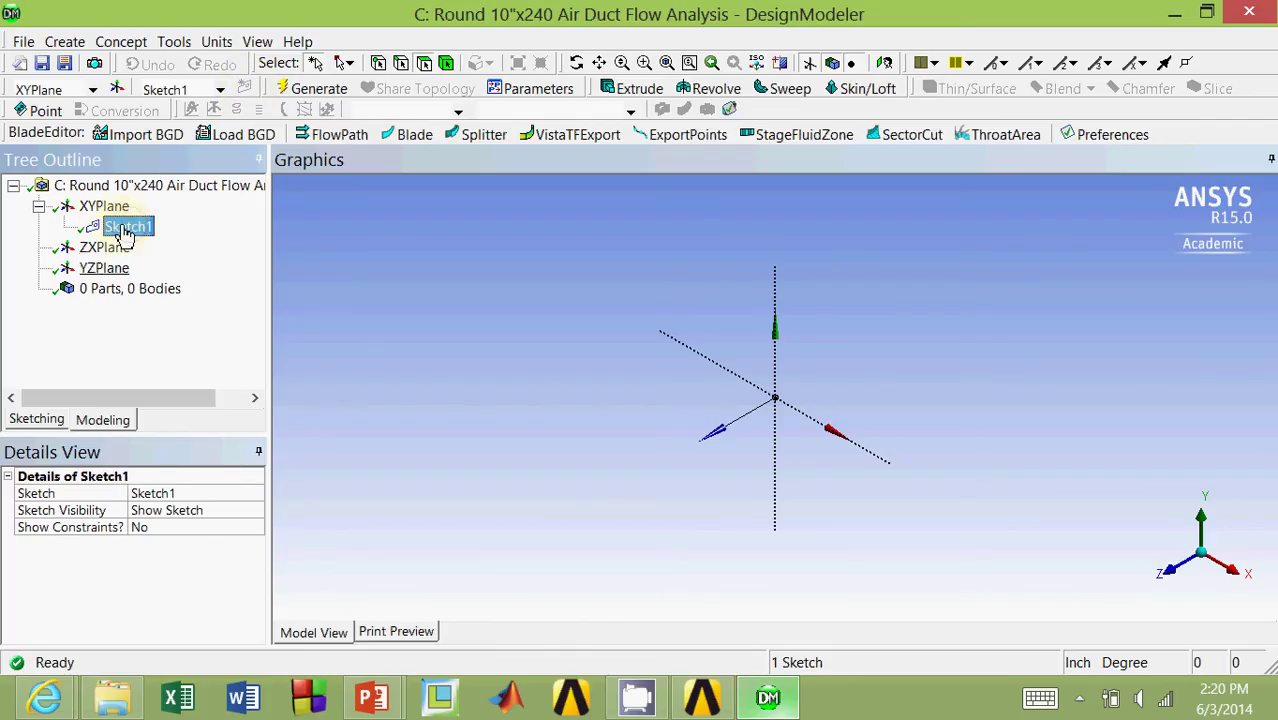
click(35, 421)
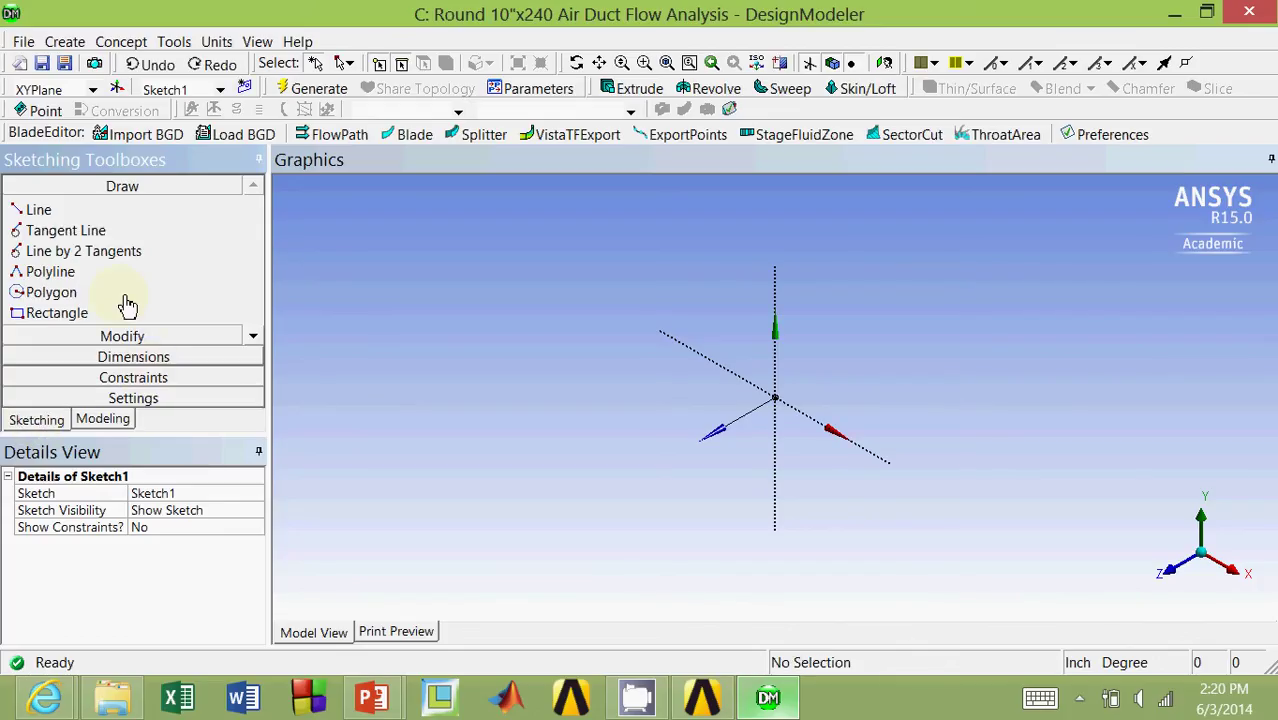
click(253, 338)
click(253, 338)
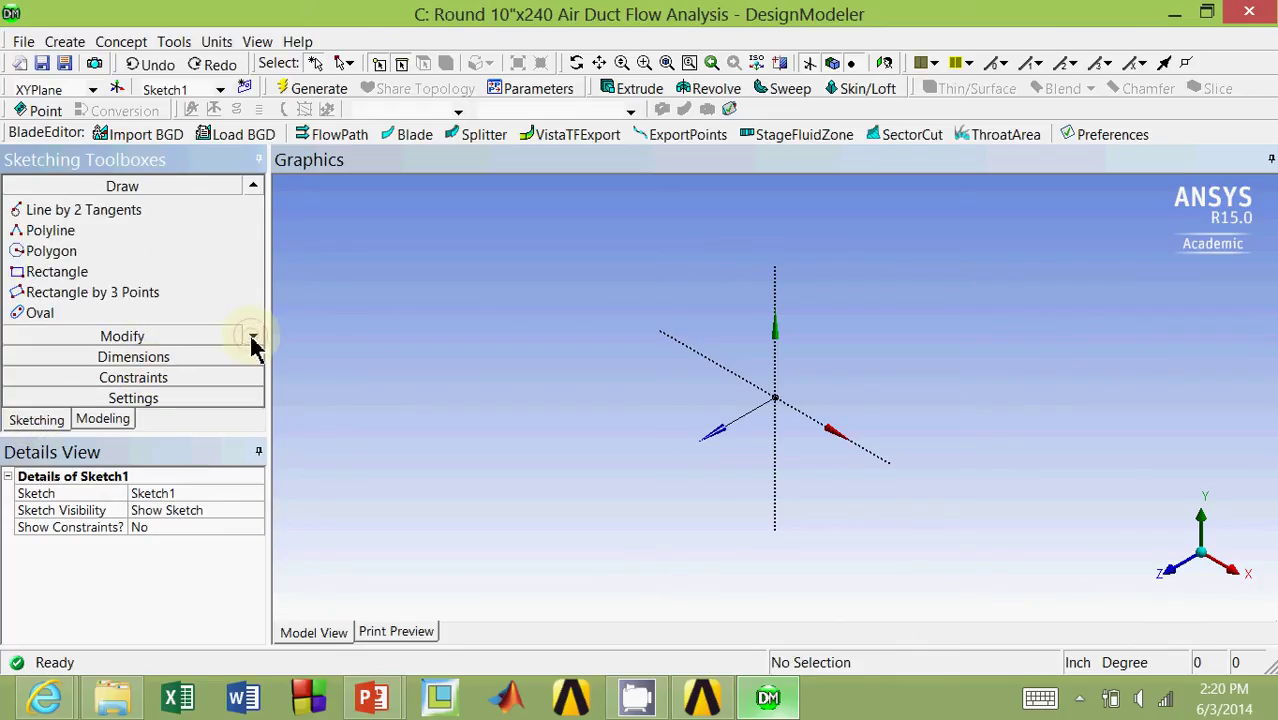
click(253, 338)
click(42, 314)
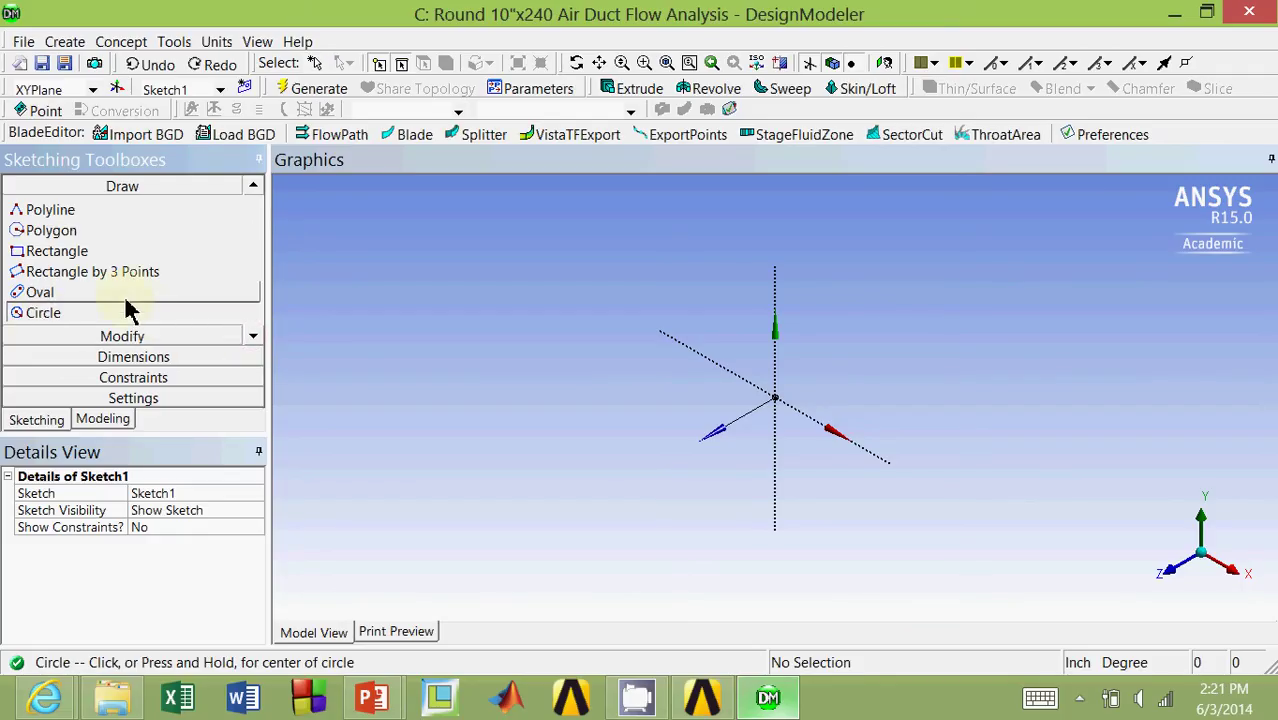
click(776, 399)
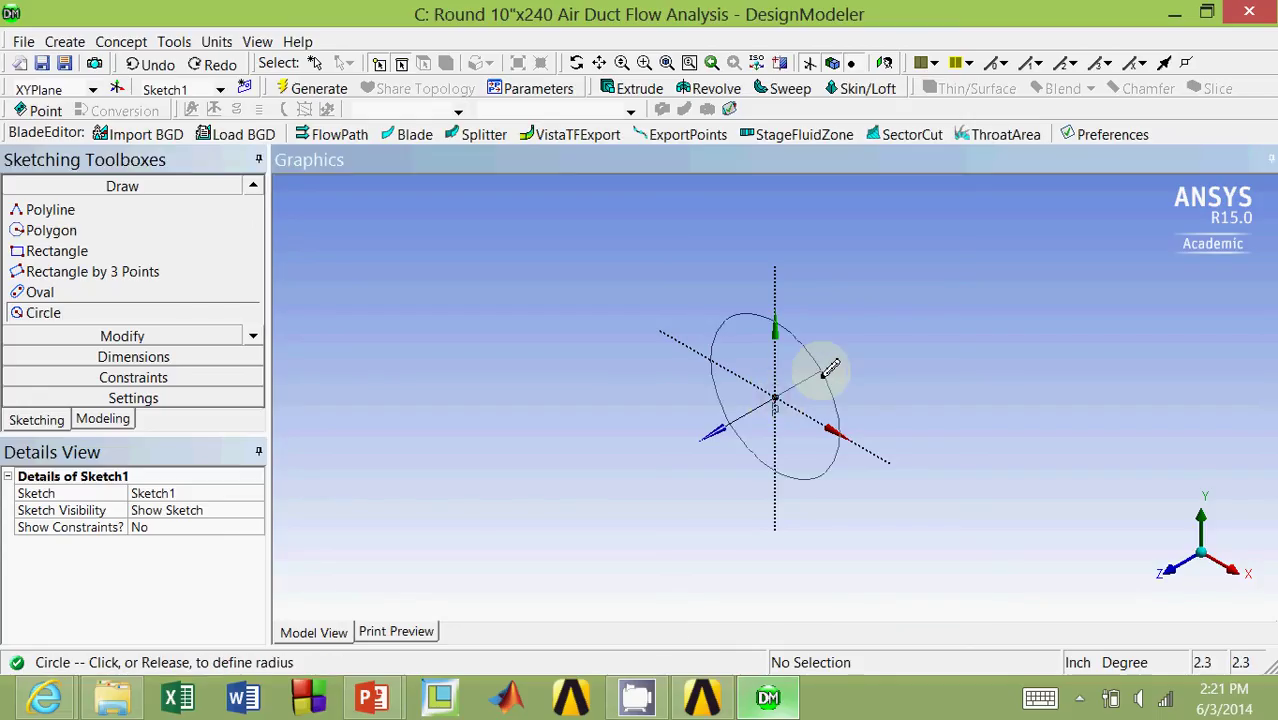
click(830, 368)
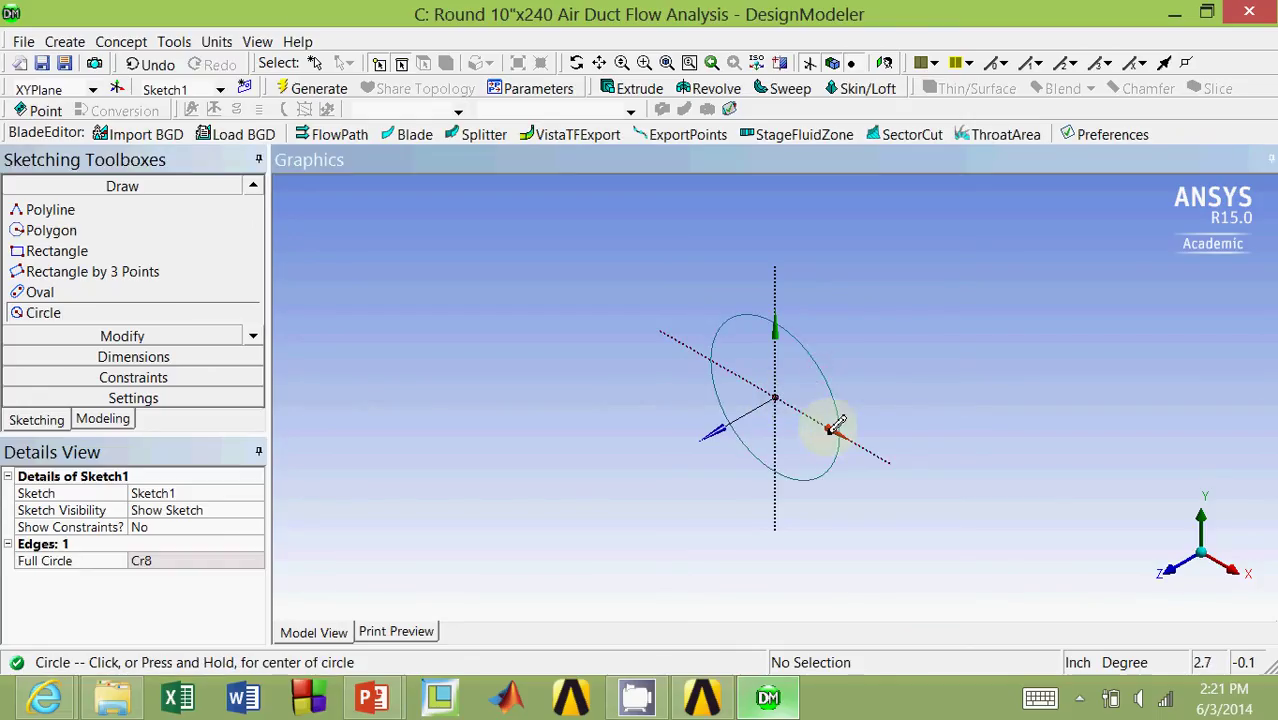
Step: Add a diameter dimension to the circle and set it to 10 in
click(130, 360)
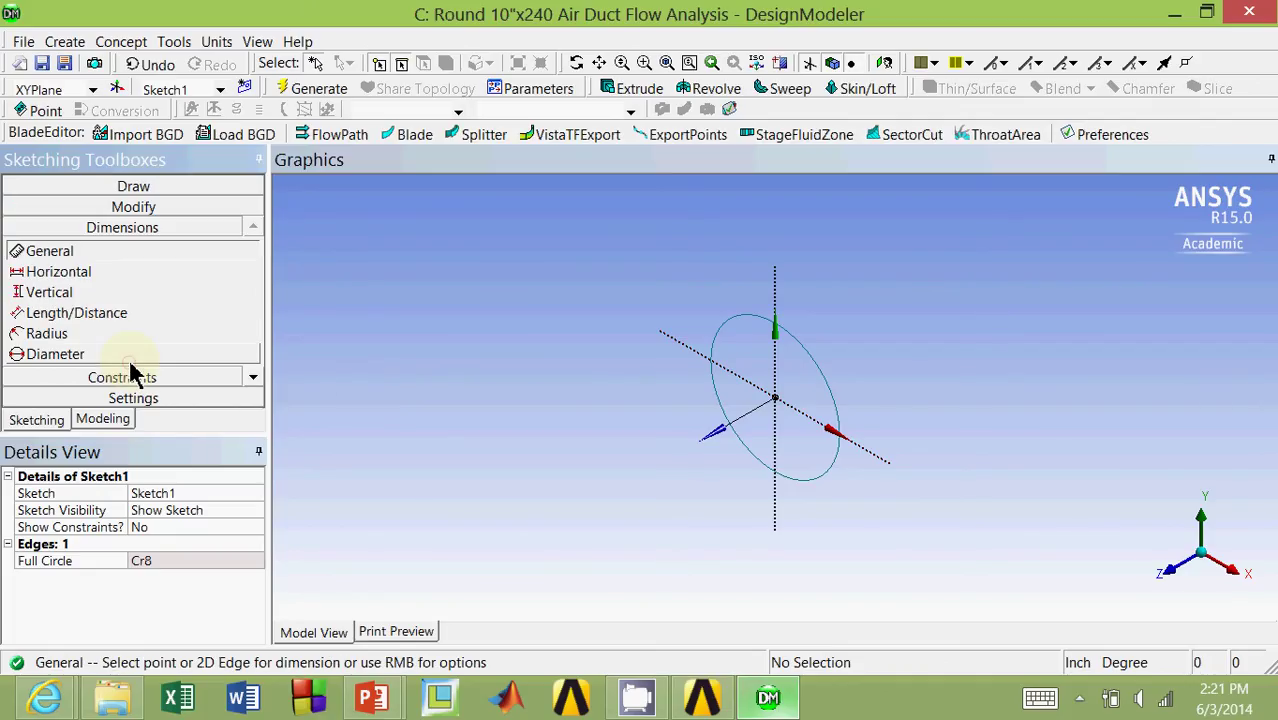
click(57, 356)
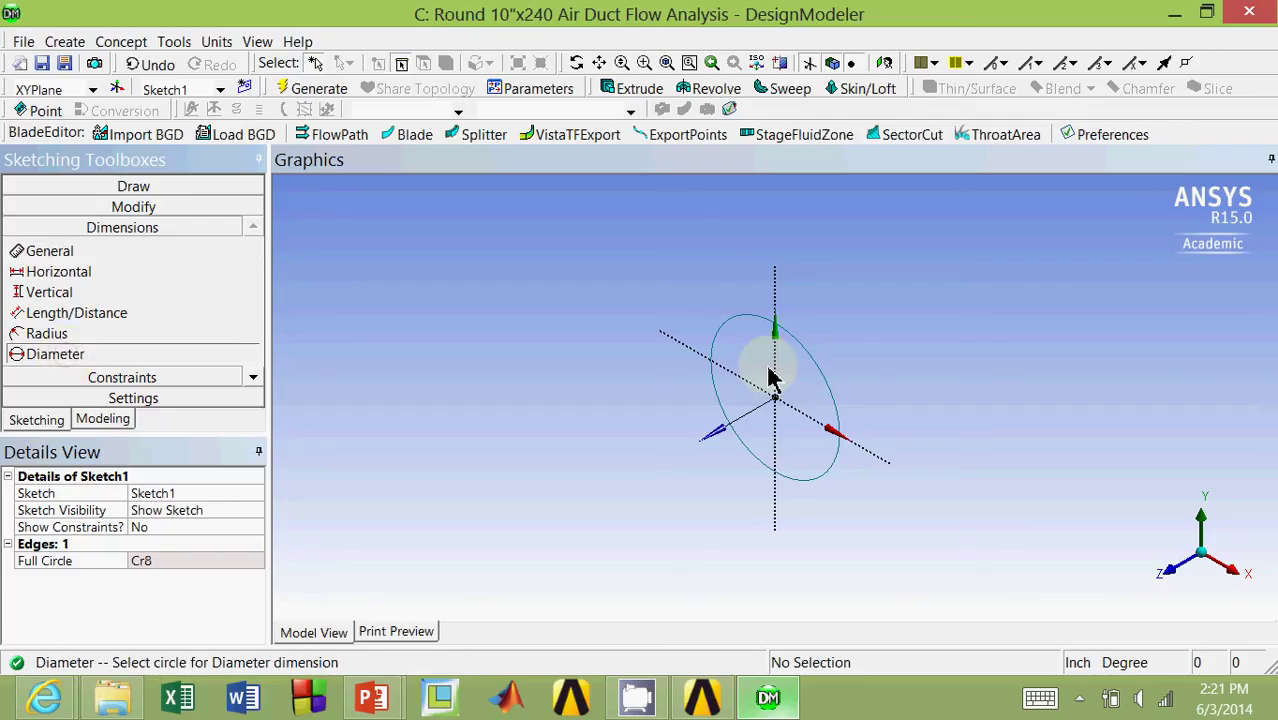
click(813, 366)
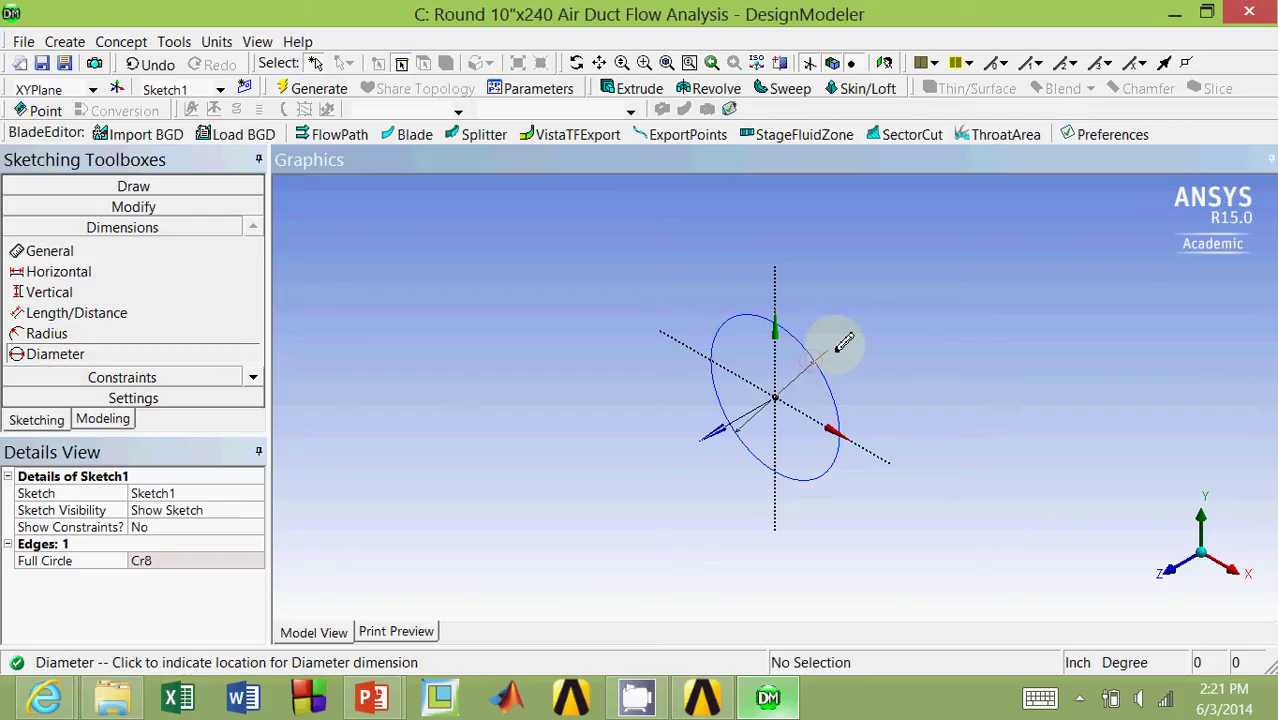
click(843, 340)
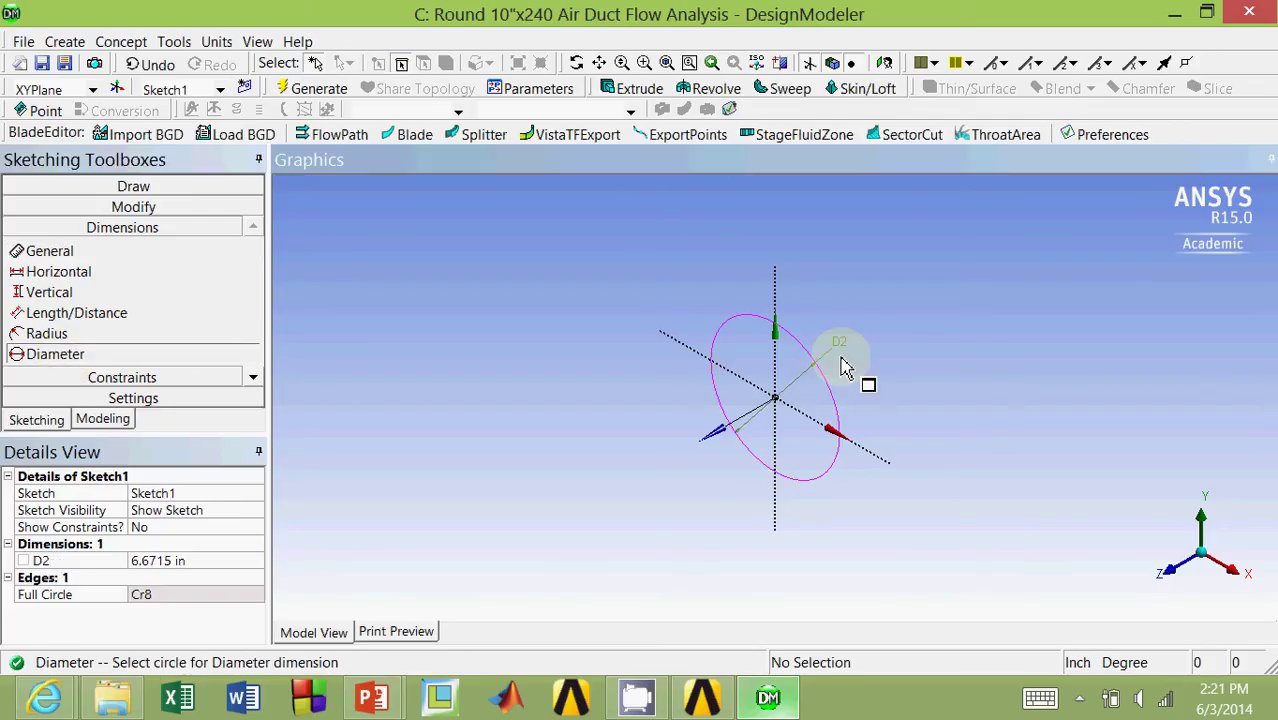
click(163, 560)
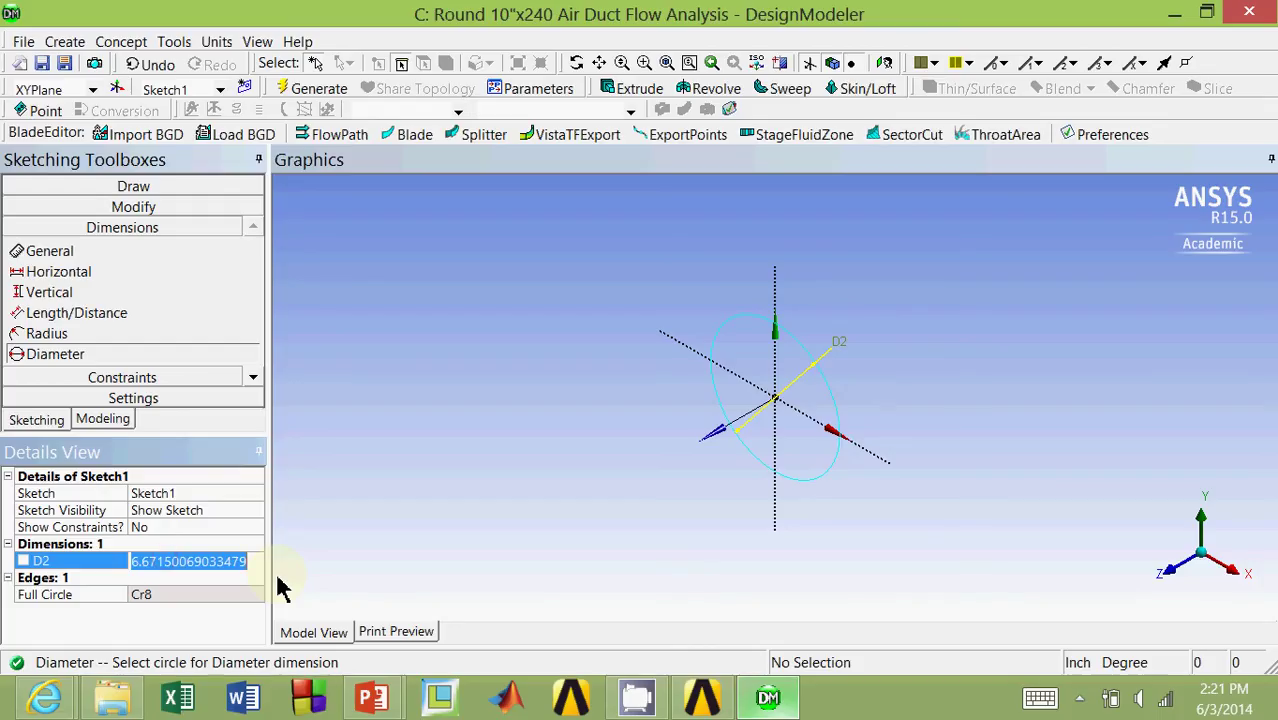
text(10)
key(Return)
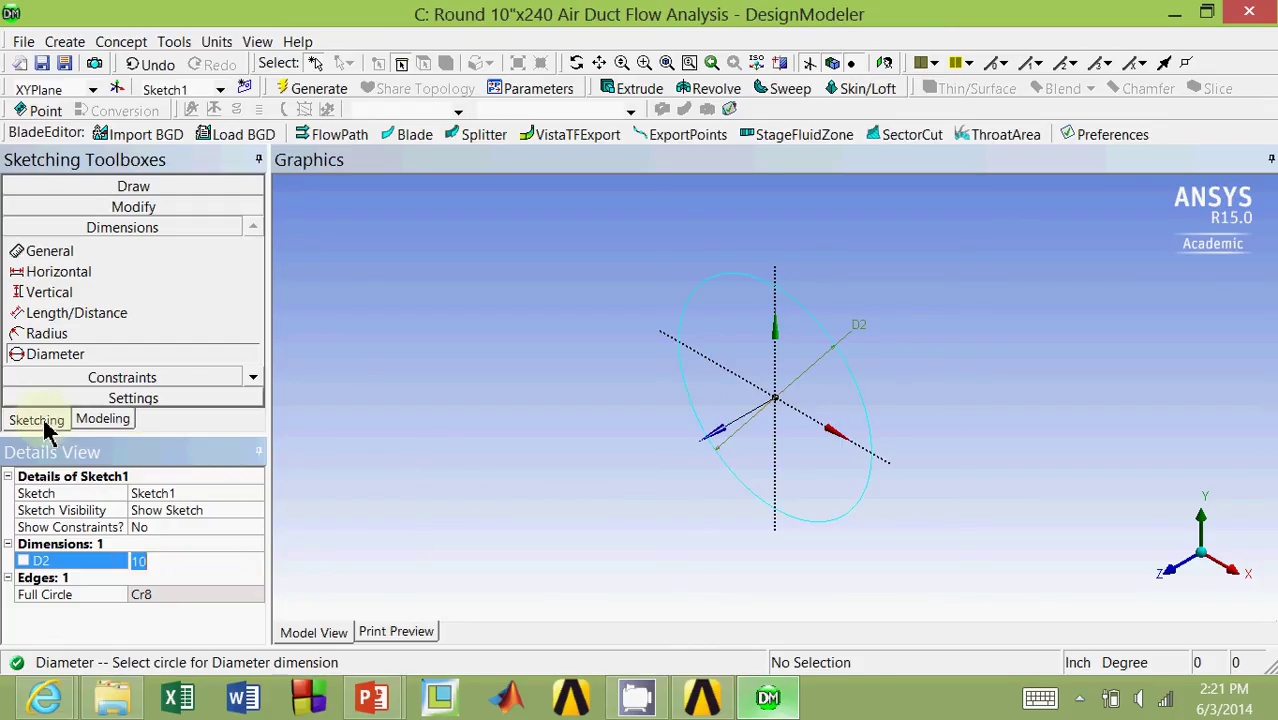
Step: Extrude Sketch1 to a depth of 240 in as added material and generate the duct body
click(100, 419)
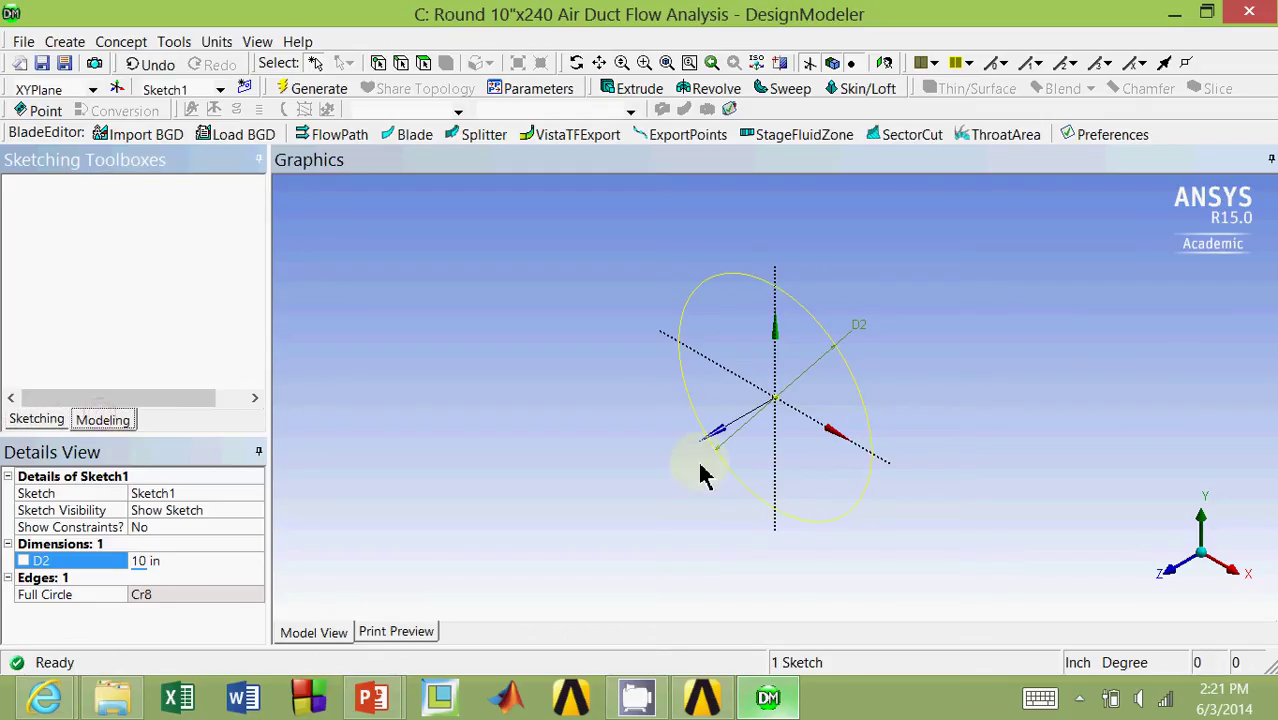
click(130, 228)
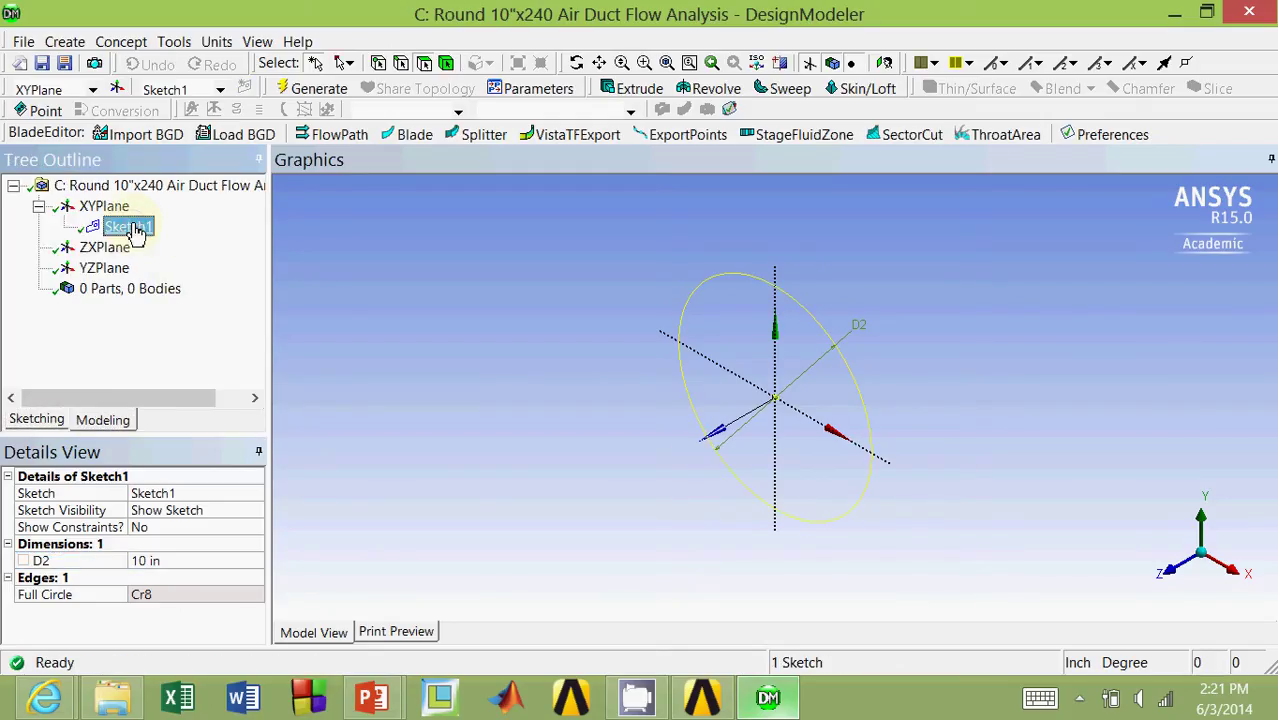
click(636, 98)
click(185, 510)
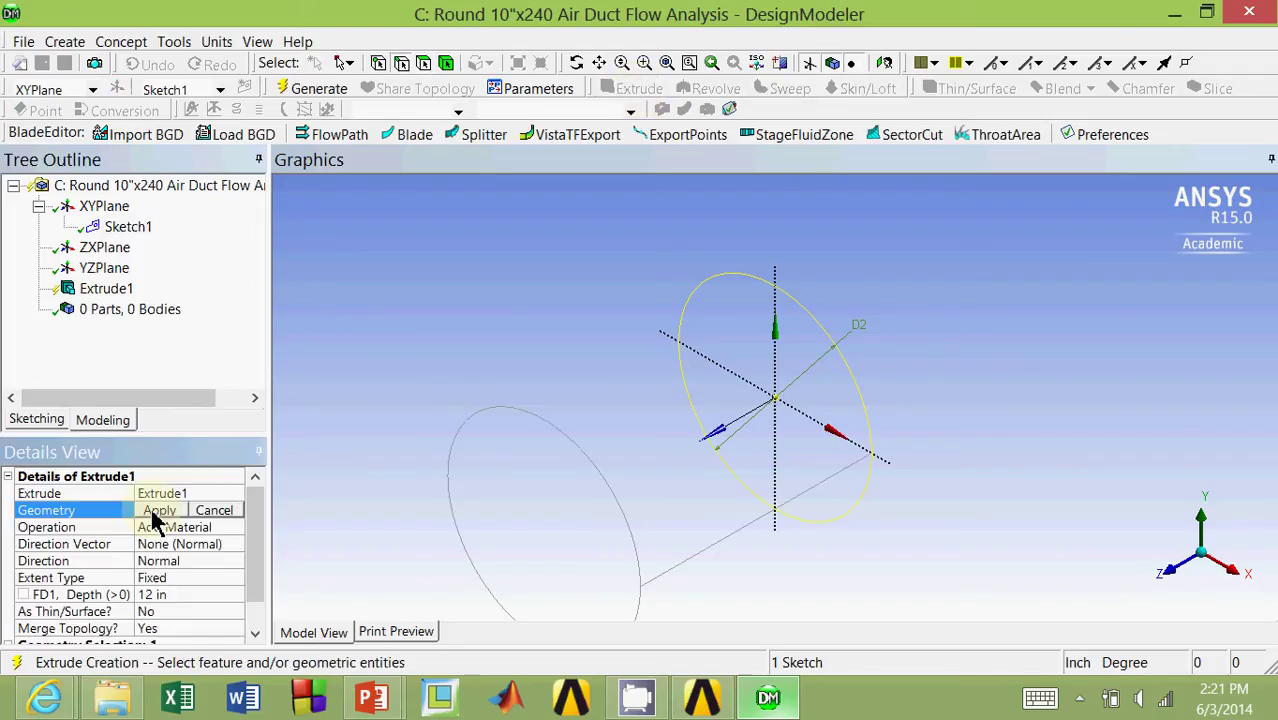
click(155, 511)
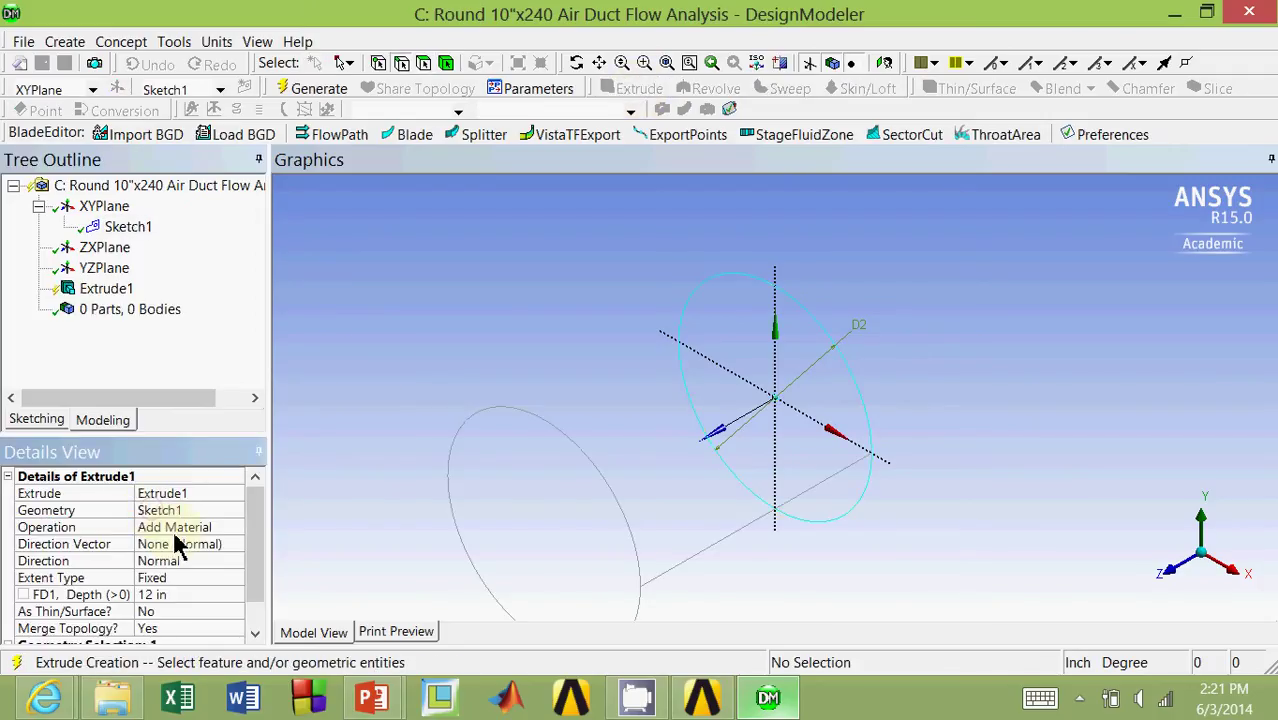
click(168, 595)
key(Return)
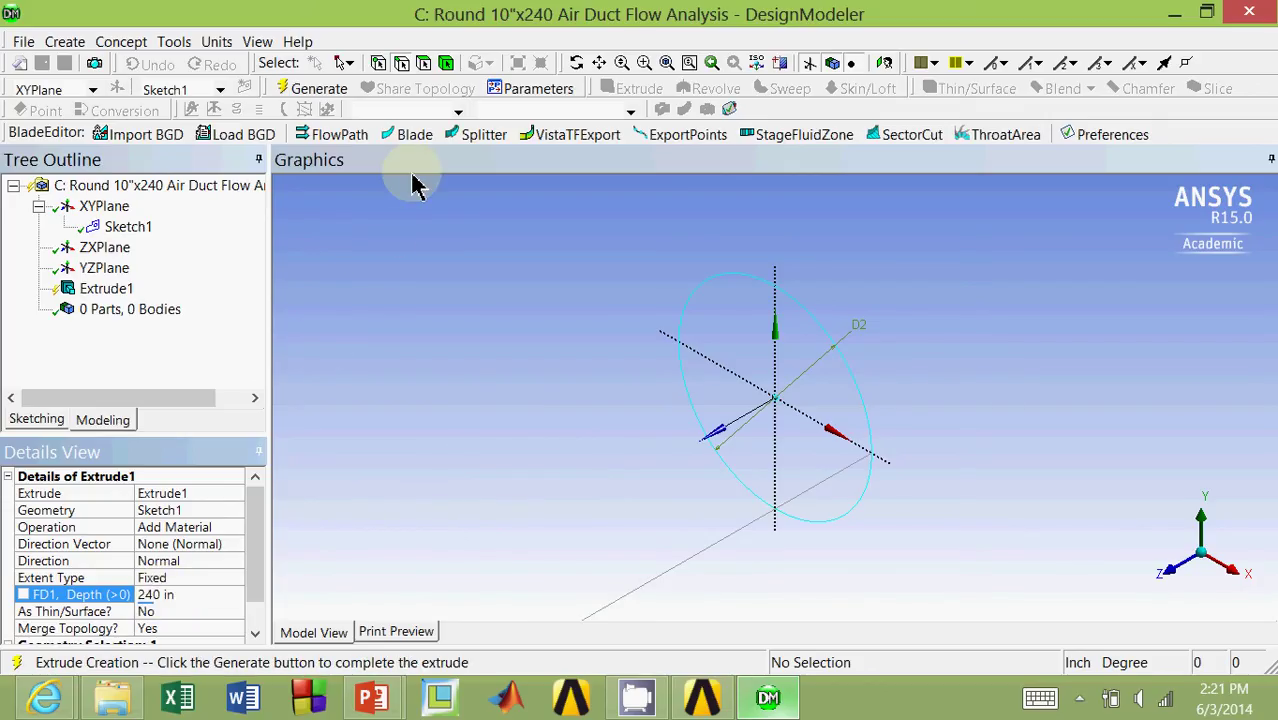
click(303, 97)
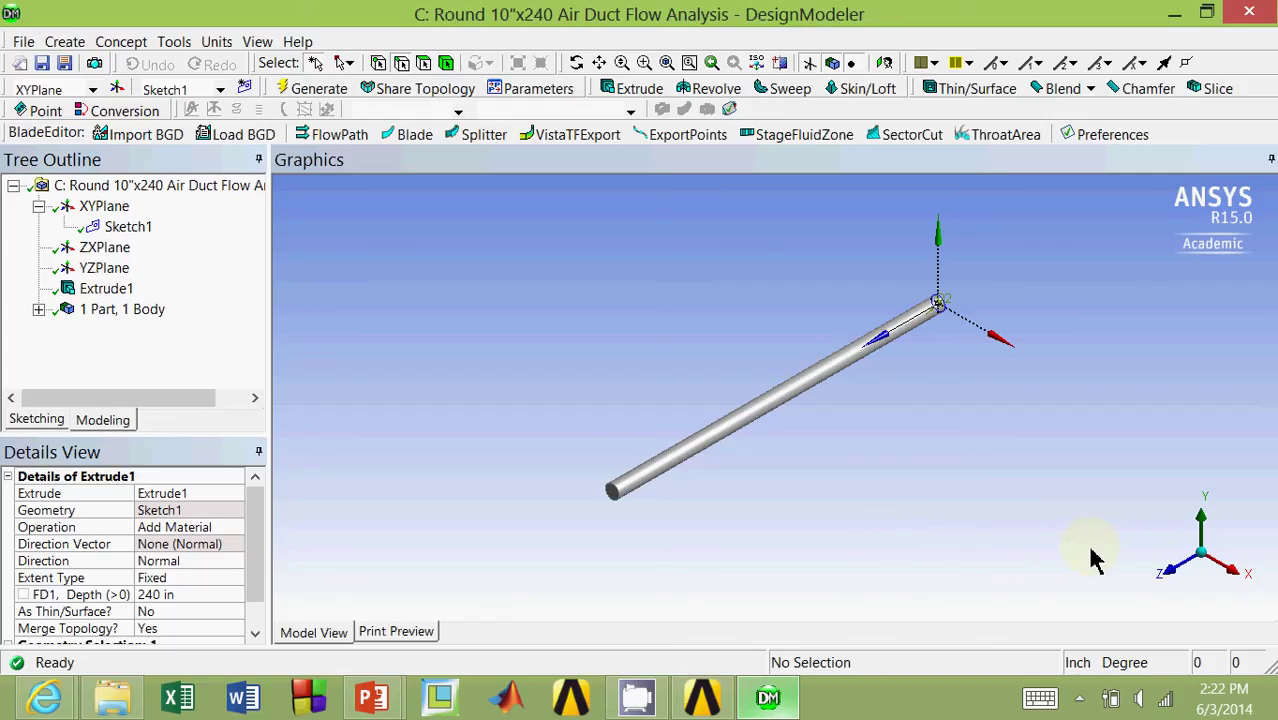
Step: Create a second sketch on the XY plane and open it for sketching
click(1172, 577)
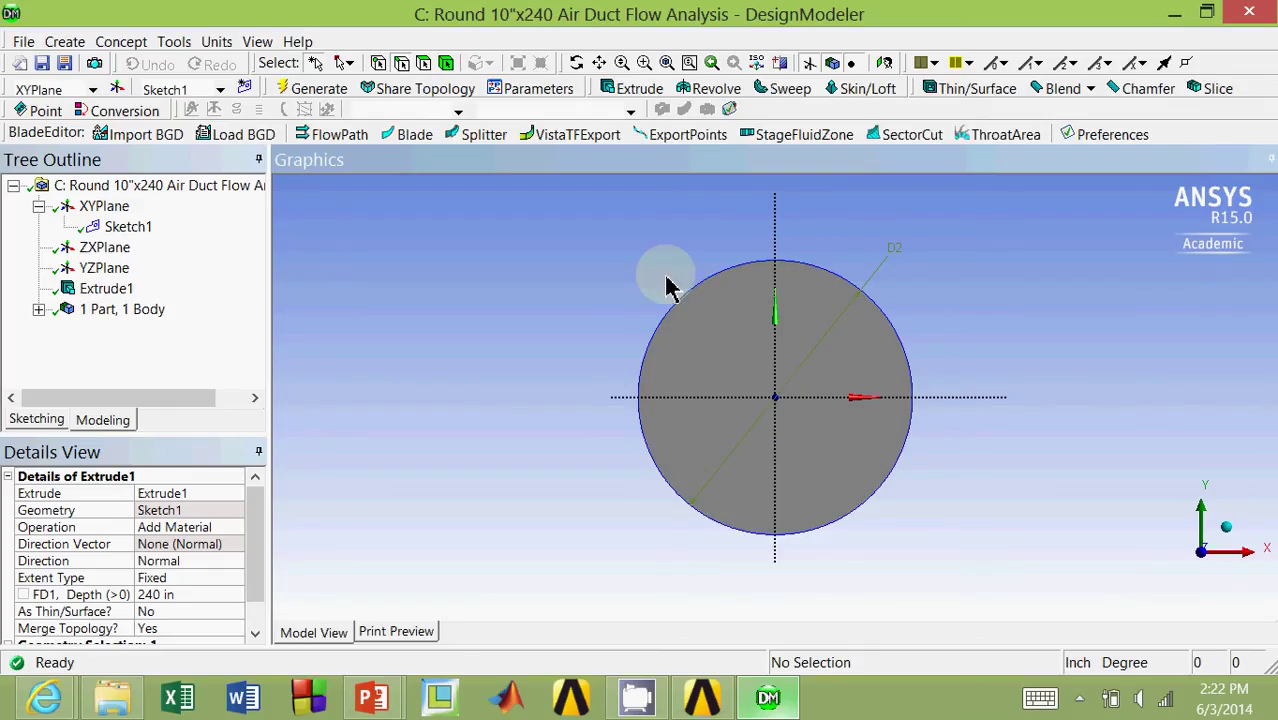
click(102, 208)
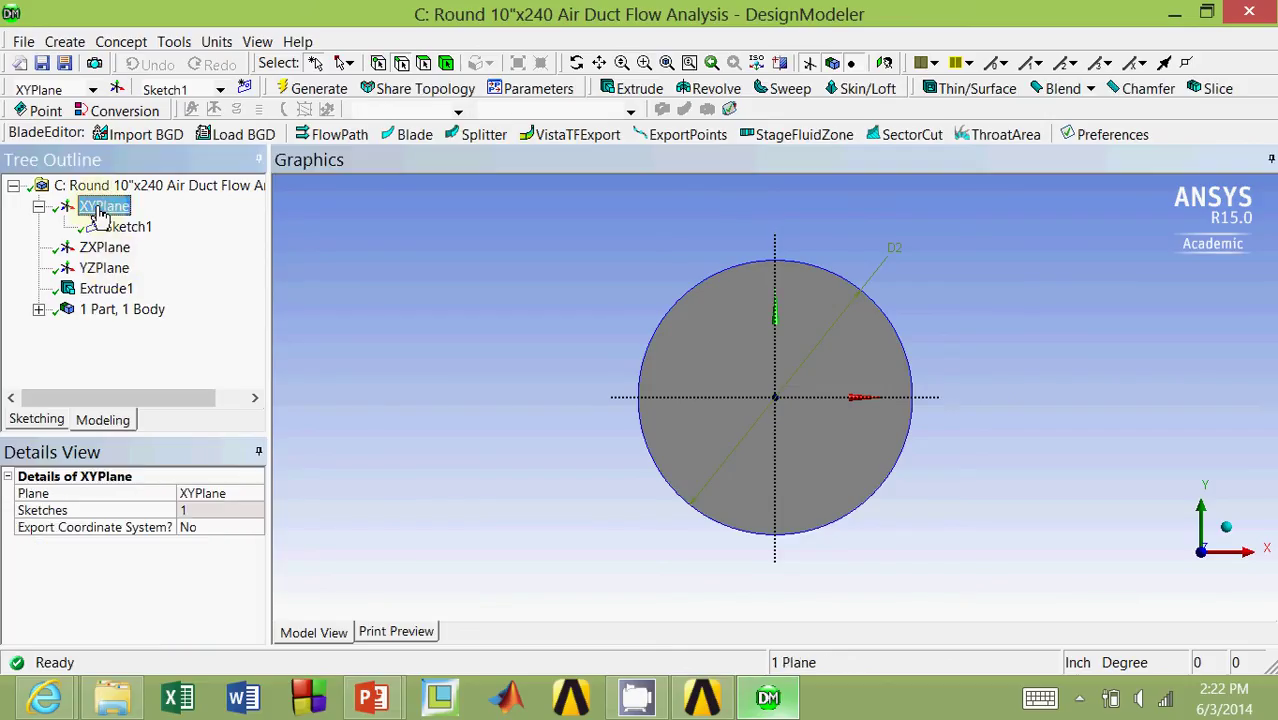
click(246, 90)
click(128, 248)
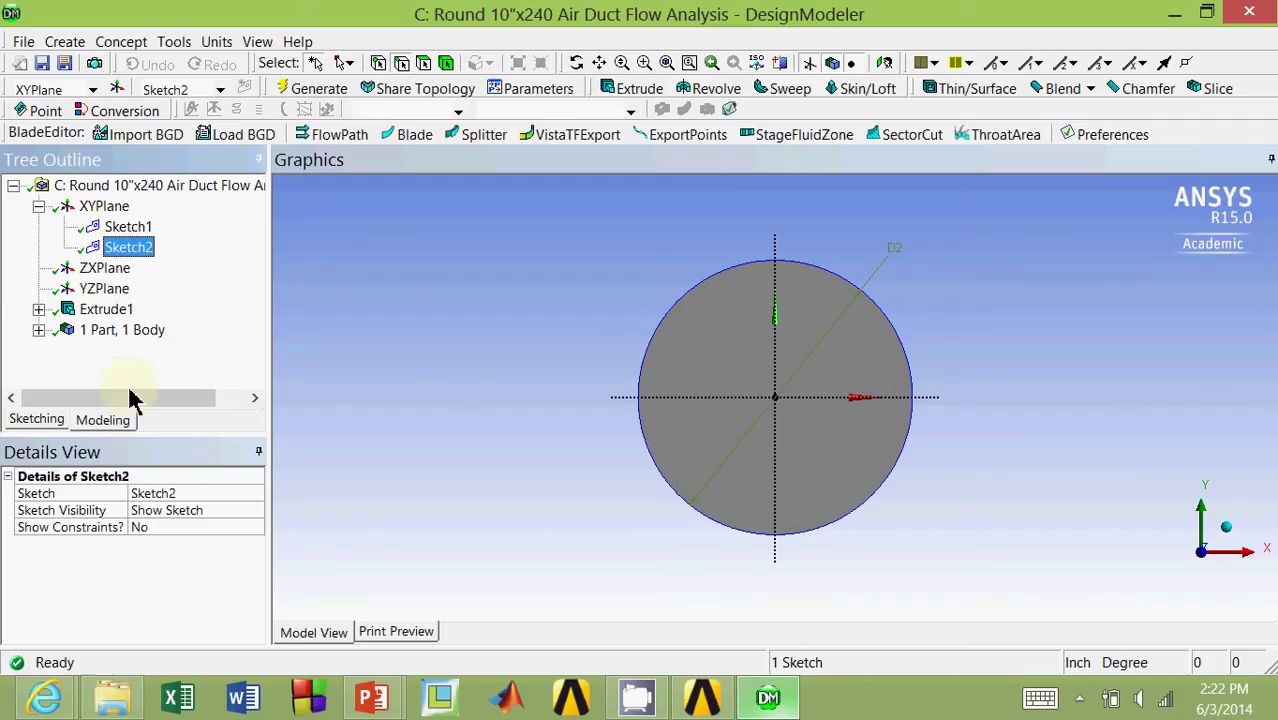
click(36, 419)
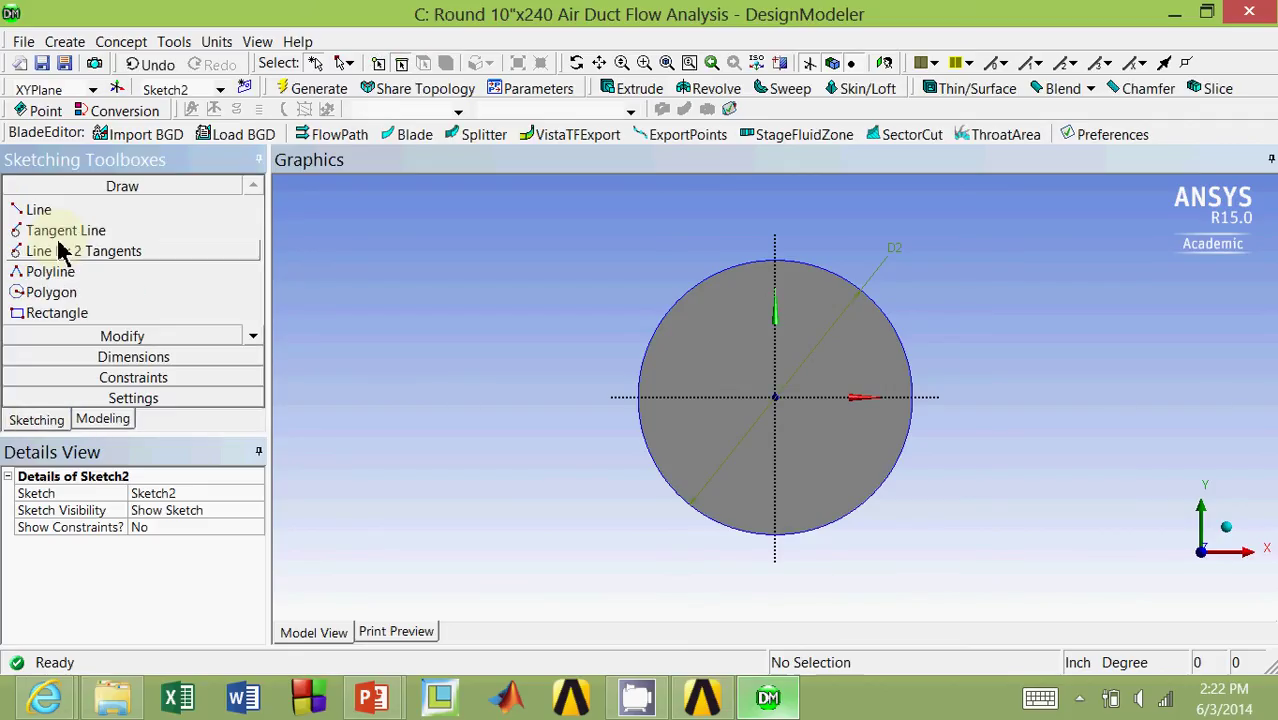
Step: Draw two lines from the circle's centre to its edge, one vertically upward and one to about (-2.6, 4.1) in
click(42, 210)
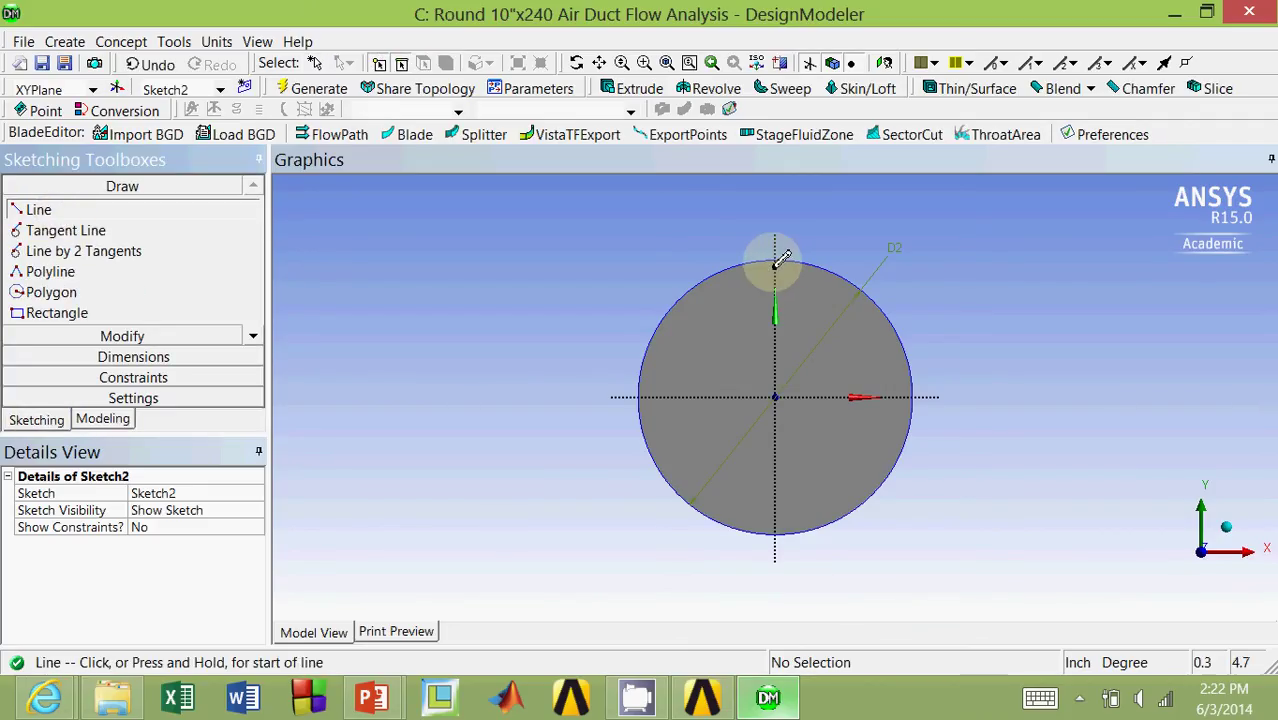
click(778, 397)
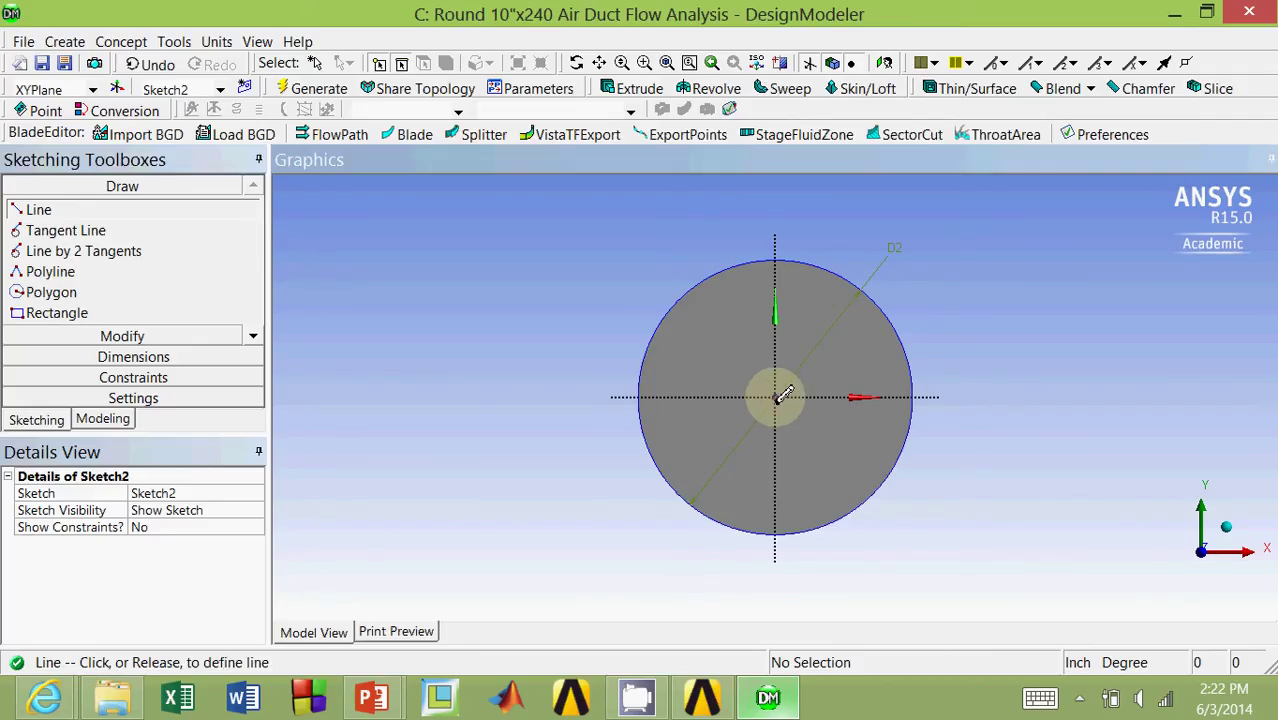
click(776, 262)
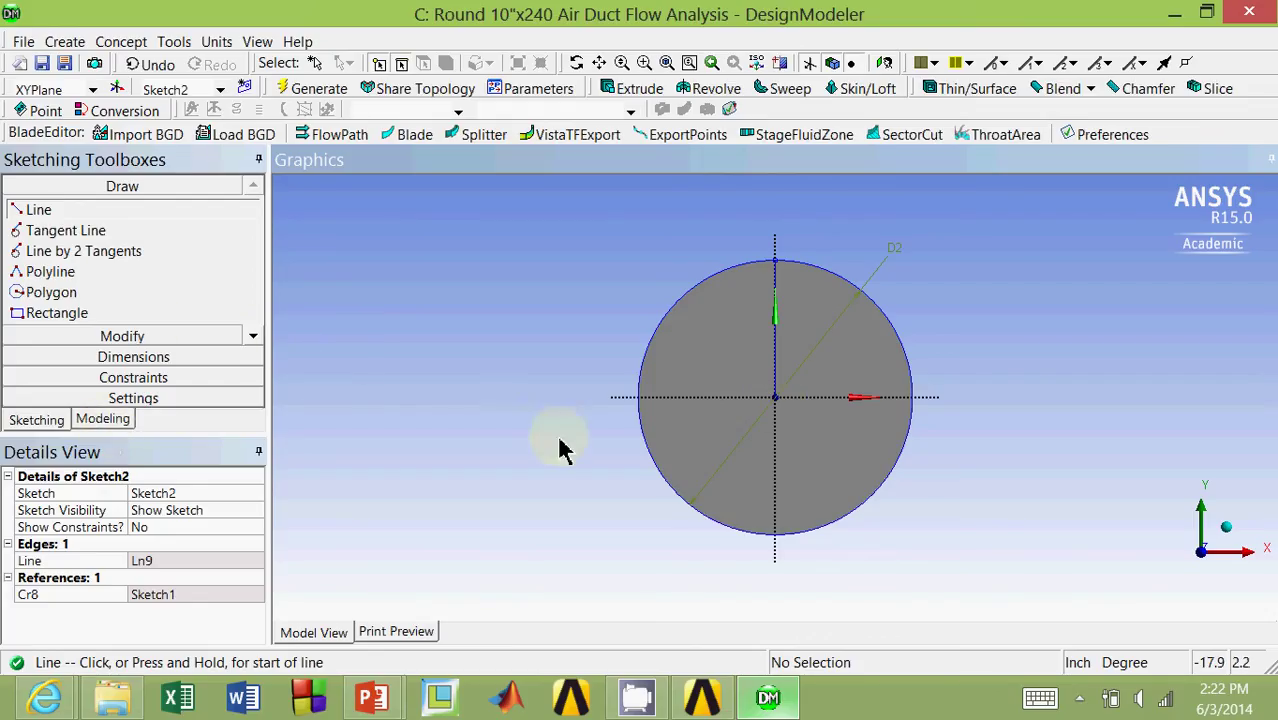
click(777, 396)
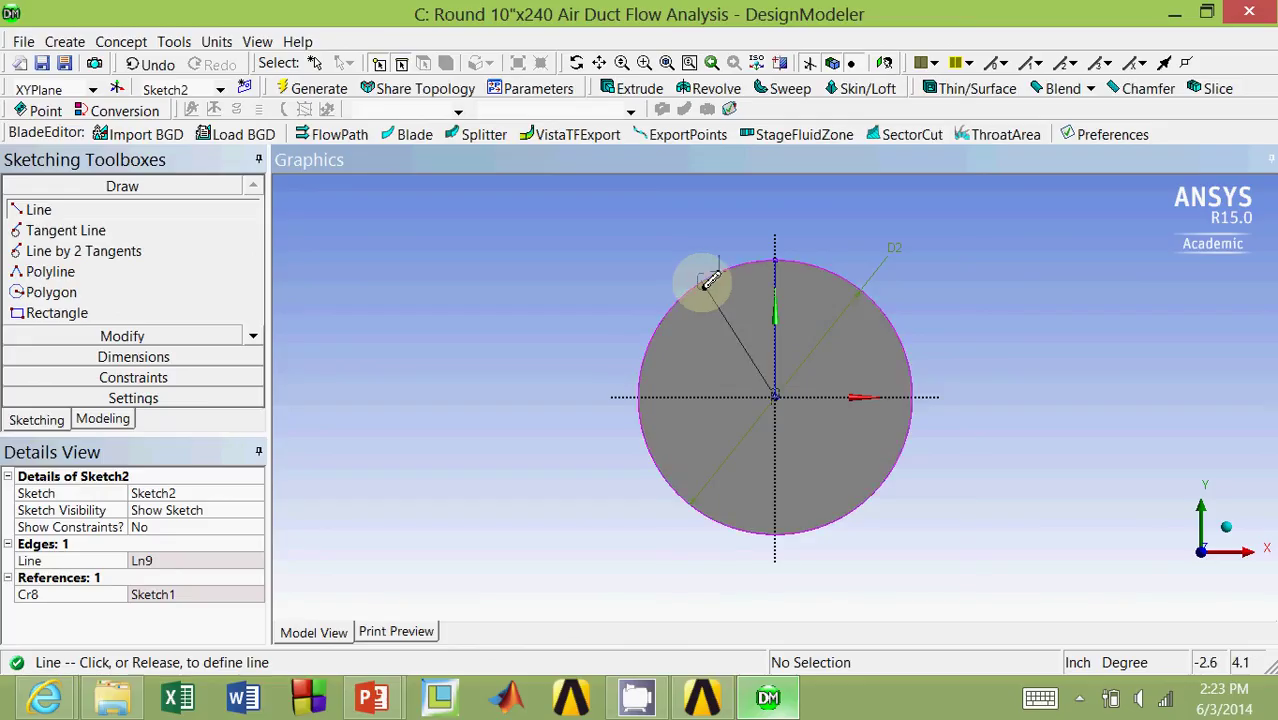
click(704, 284)
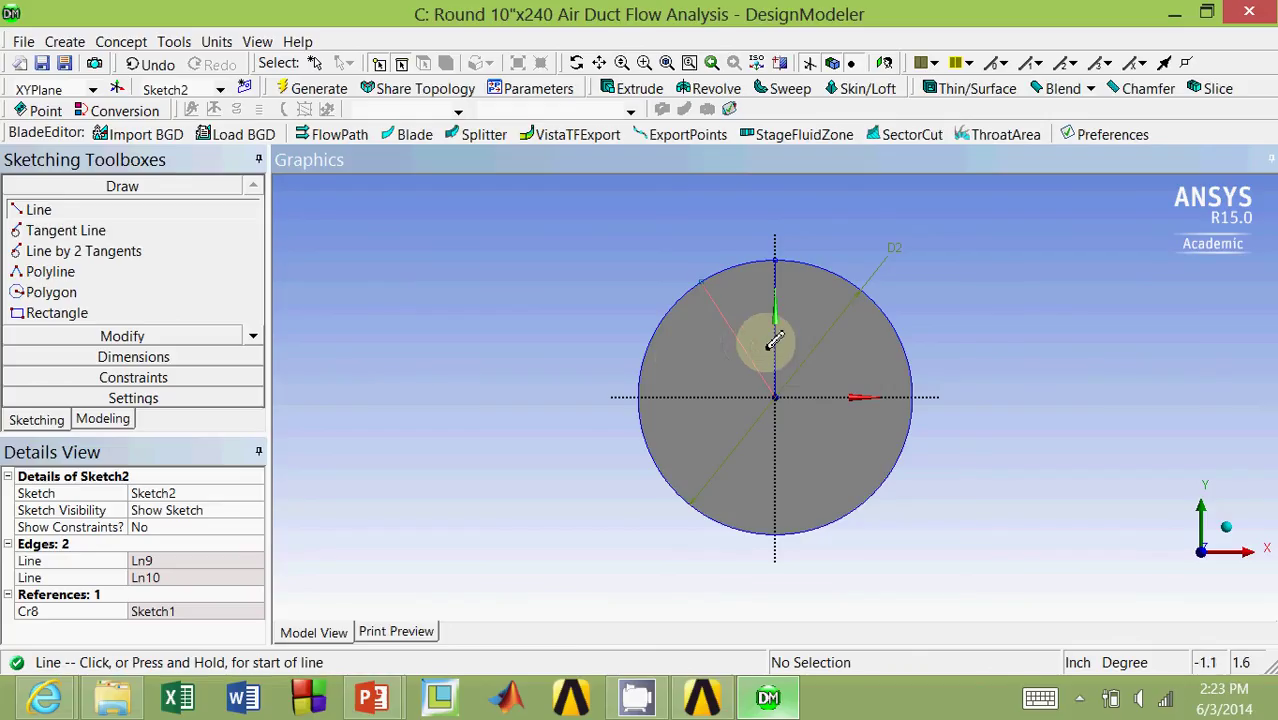
Step: Add an angle dimension between the two radial lines of Sketch2 and set it to 3°
click(134, 357)
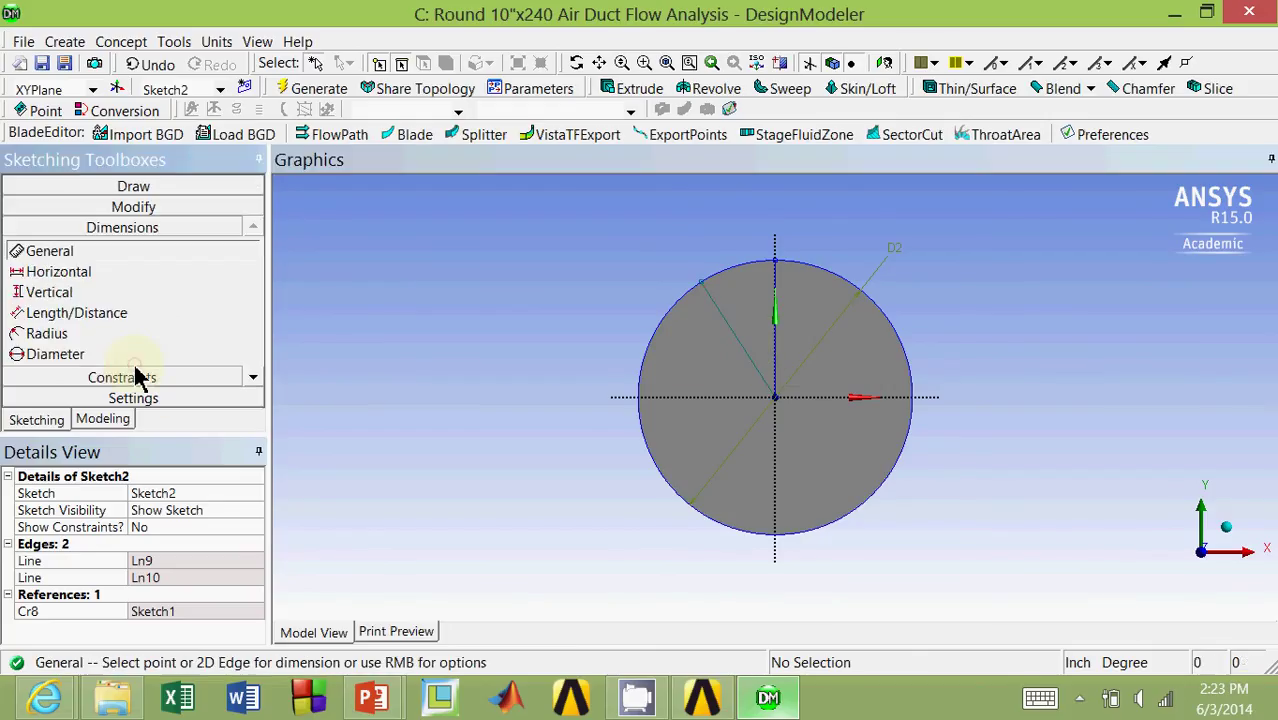
click(252, 377)
click(44, 335)
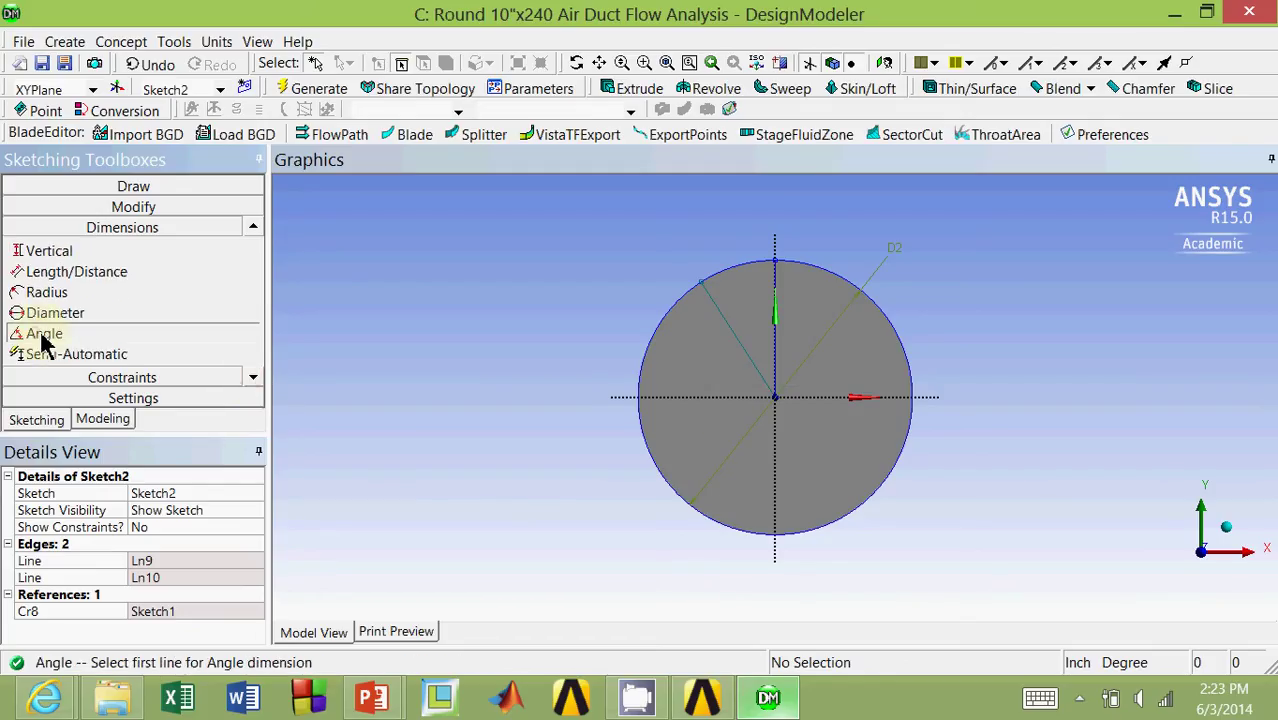
click(778, 370)
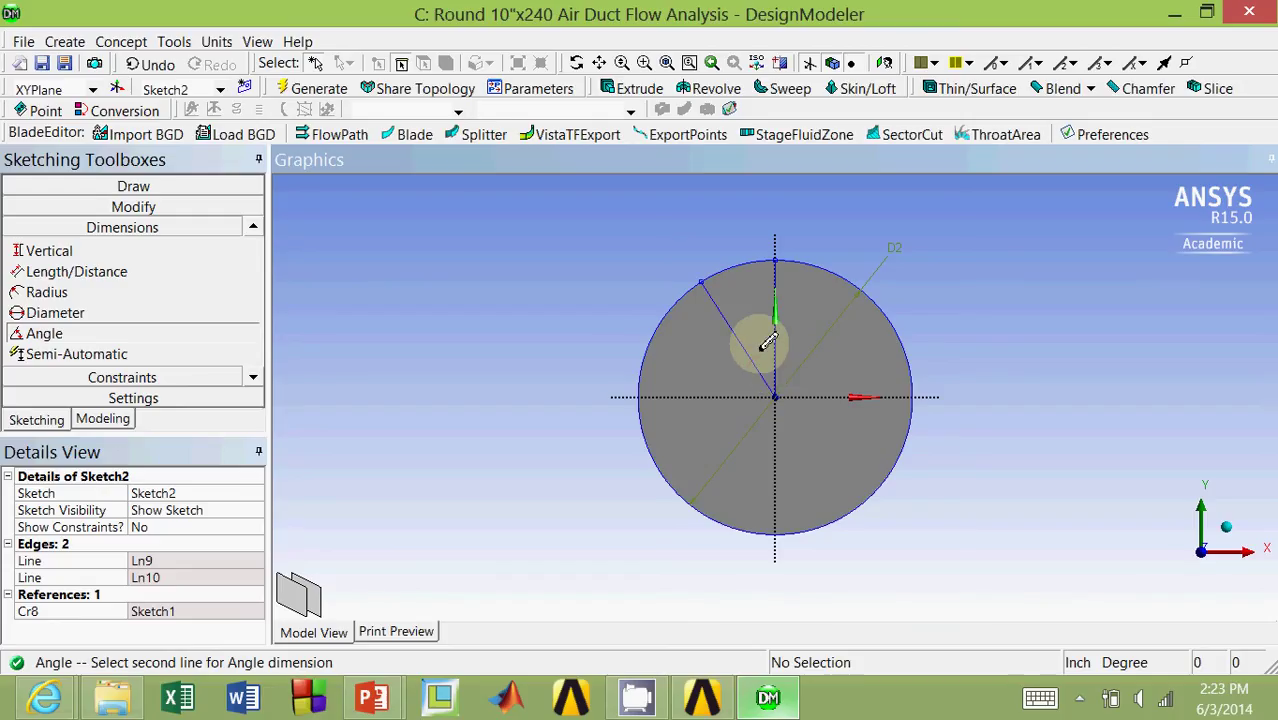
click(776, 361)
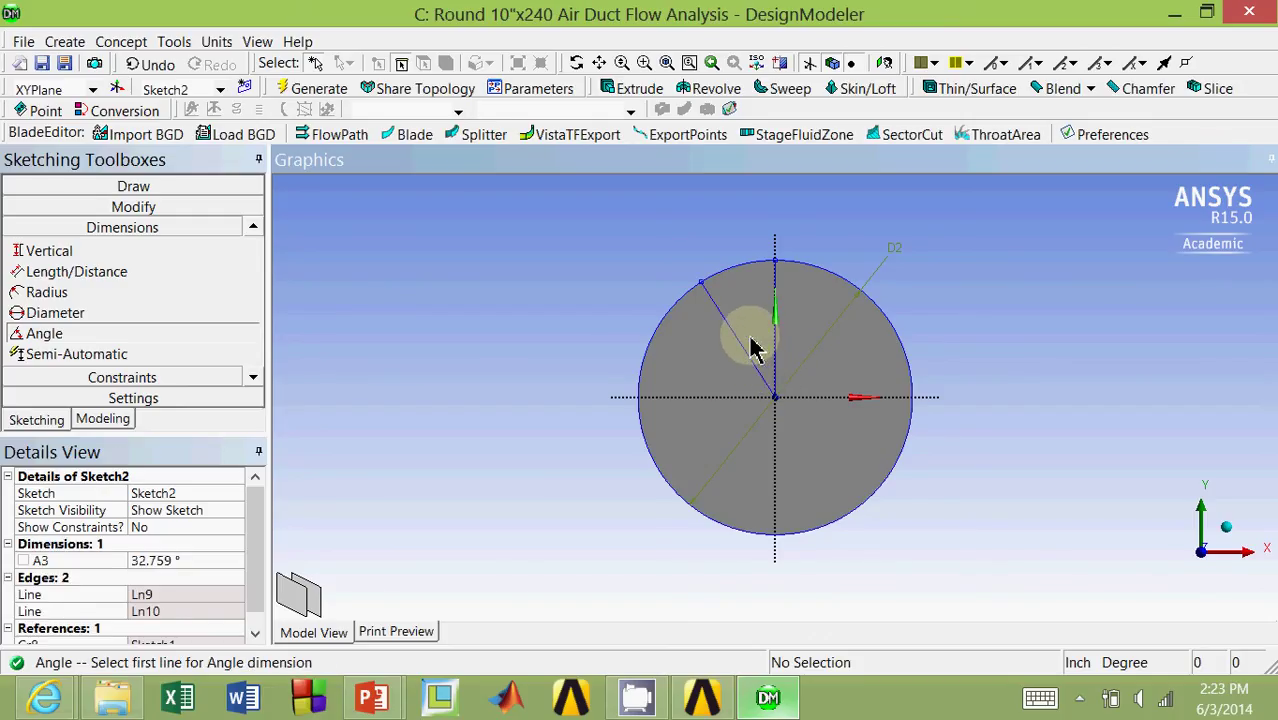
click(156, 566)
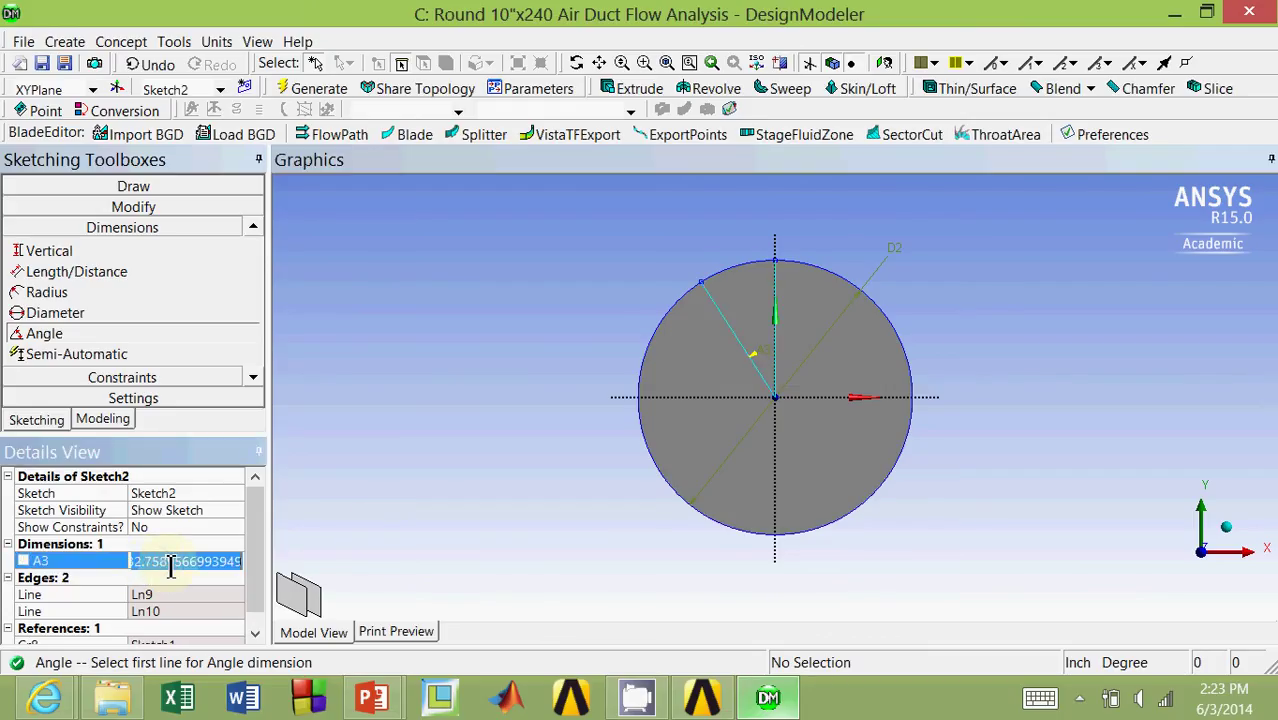
key(BackSpace)
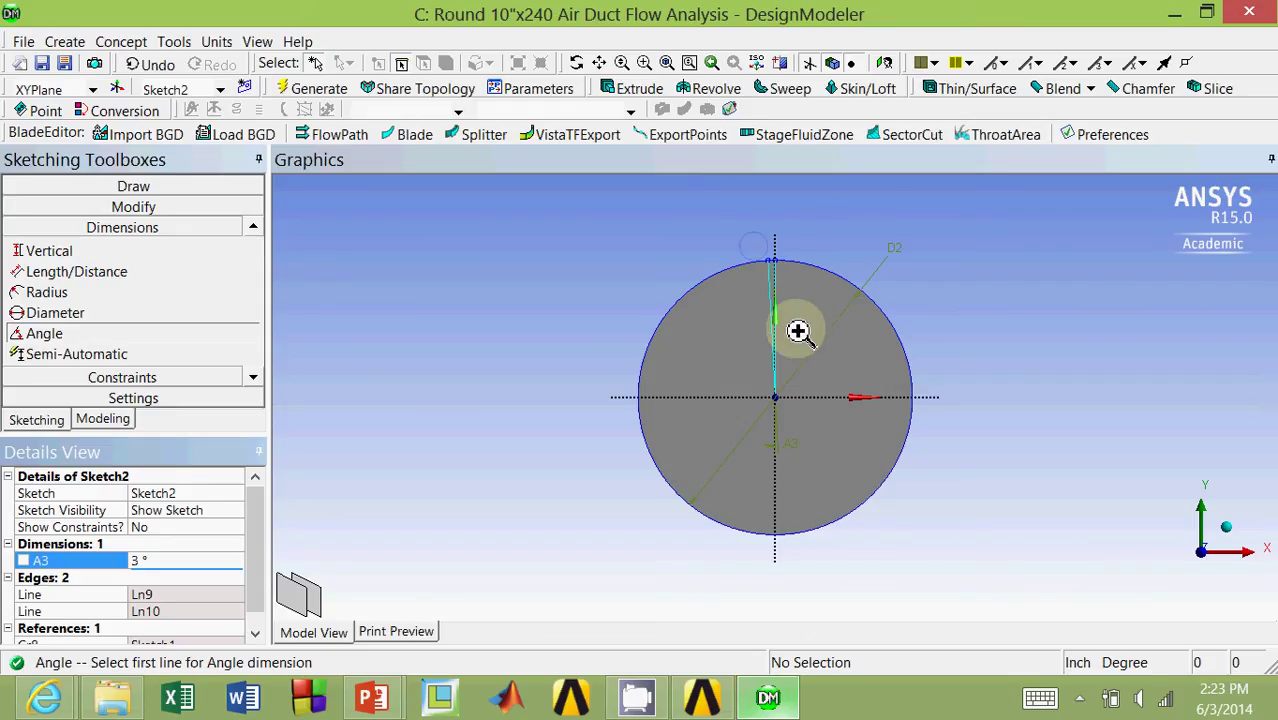
scroll(795, 400, up, 3)
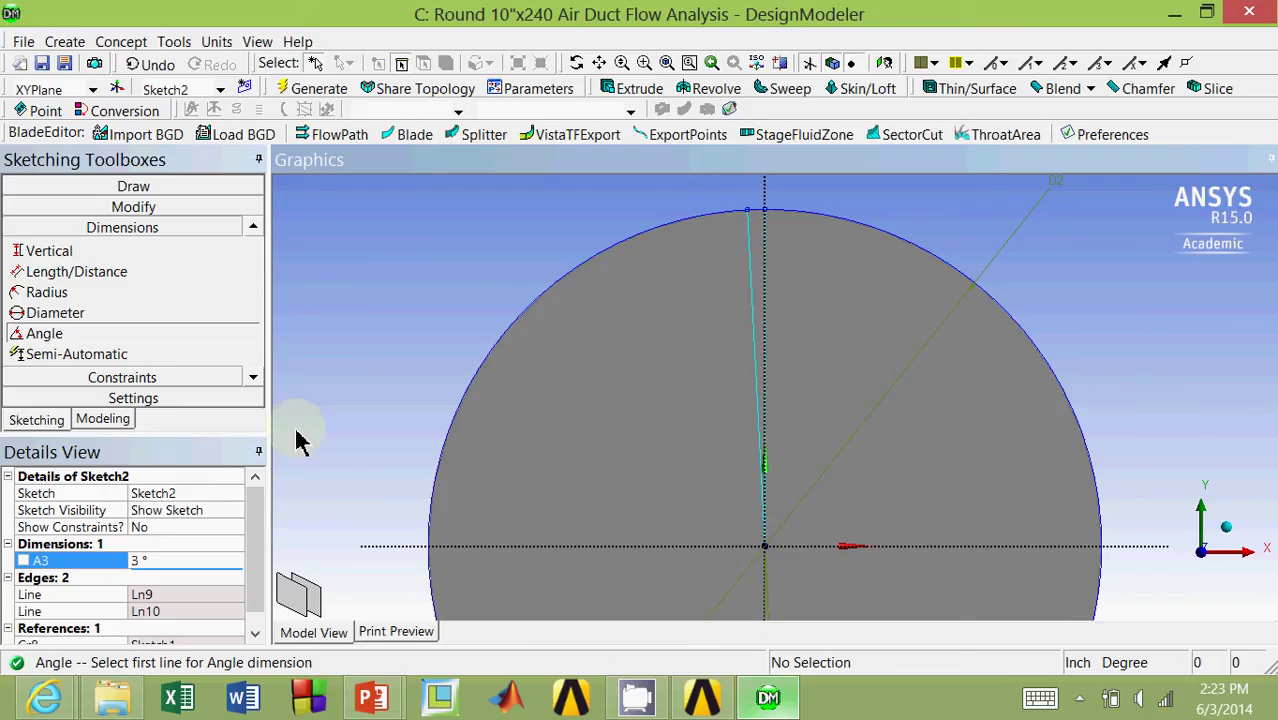
Step: Extrude Sketch2 to a depth of 240 in with the Slice Material operation and generate it to split the duct body
click(112, 420)
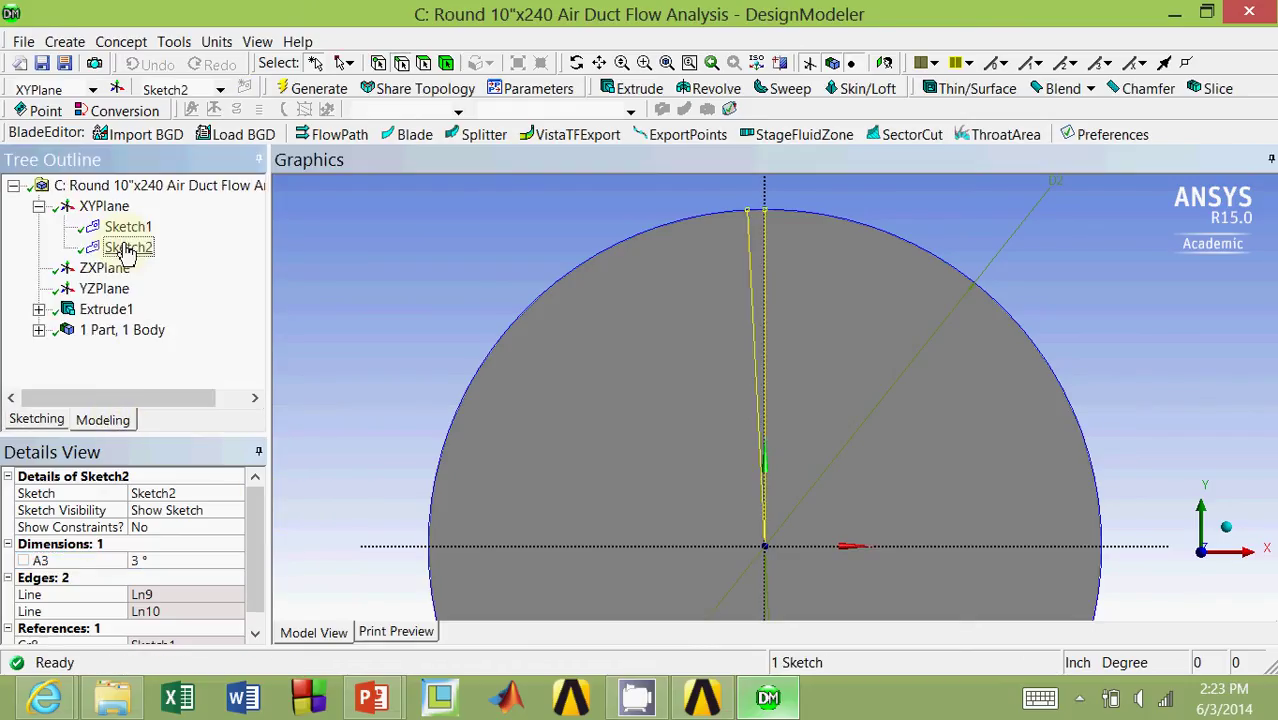
click(633, 100)
click(140, 247)
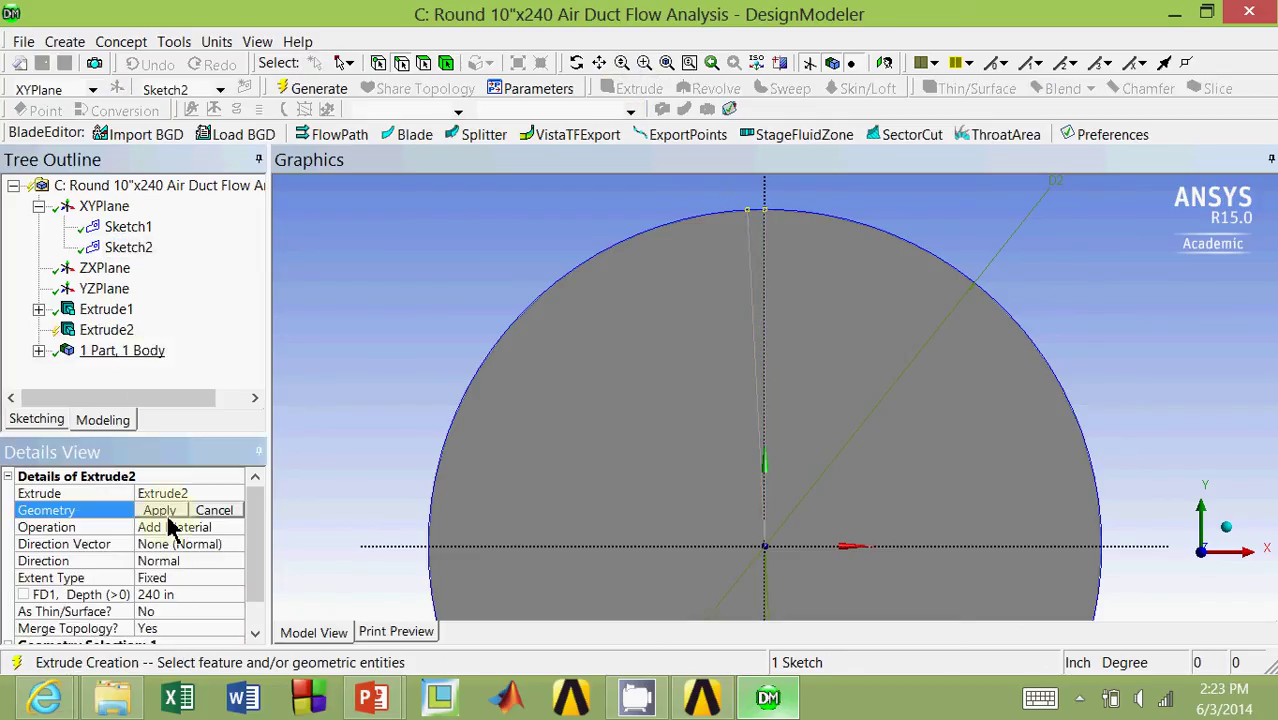
click(164, 512)
click(215, 529)
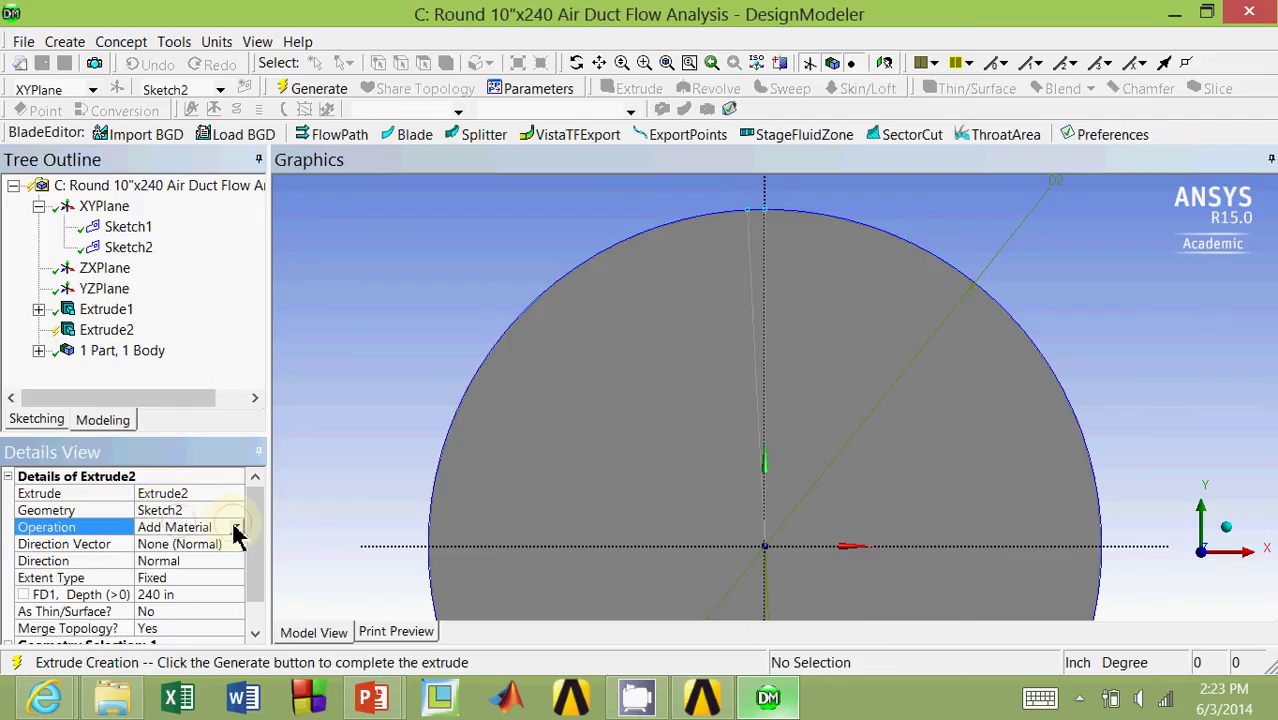
click(236, 530)
click(200, 612)
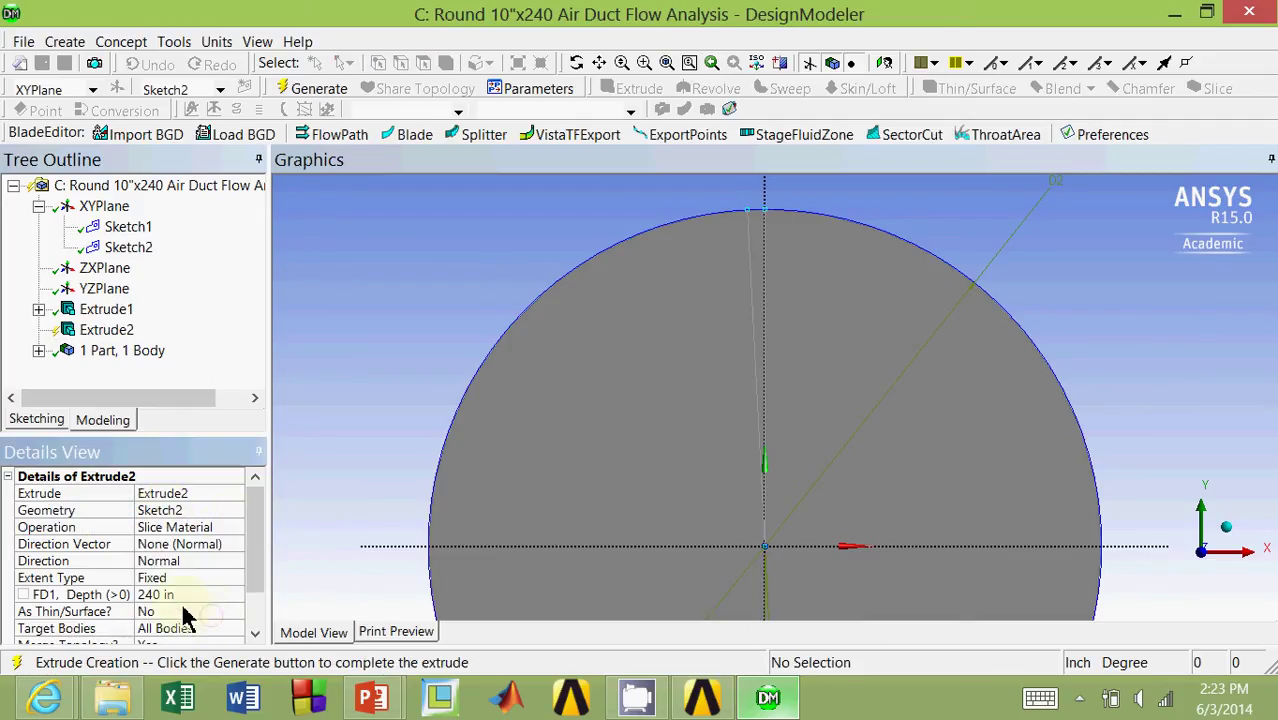
click(320, 91)
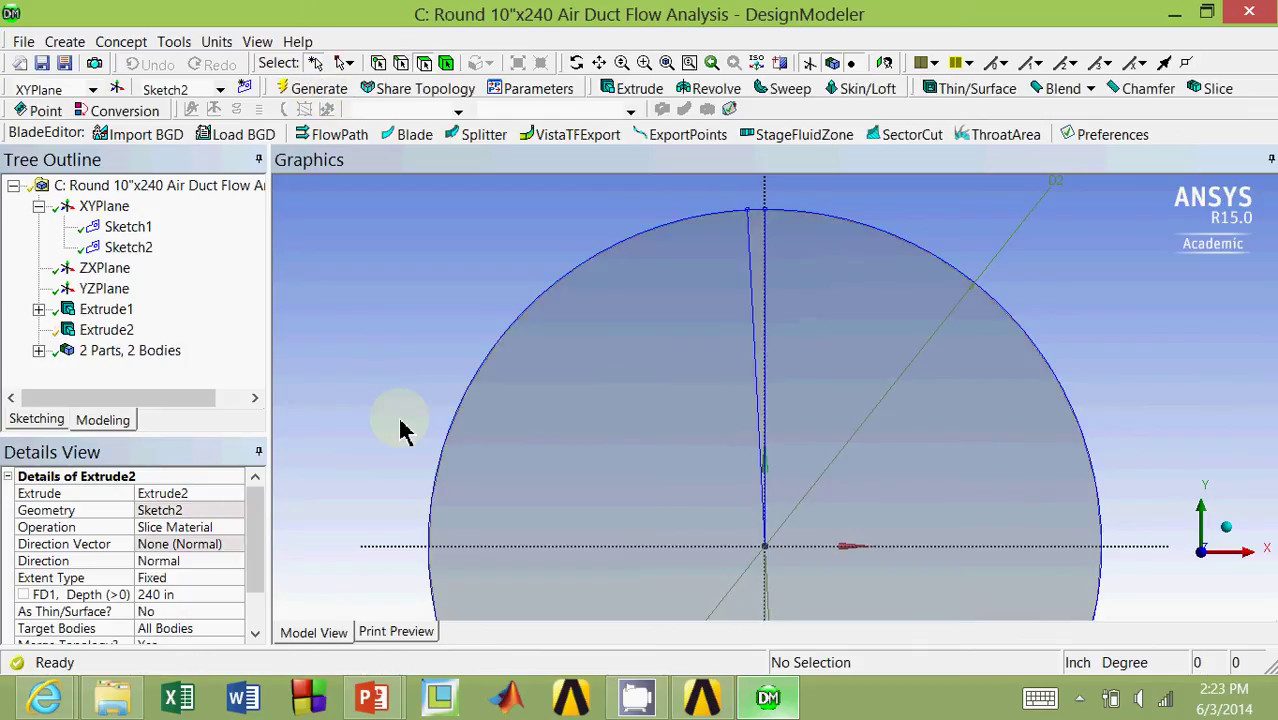
Step: Examine the sliced duct from several views, selecting the large body and the thin wedge body in turn
click(712, 303)
middle_drag(585, 335, 519, 348)
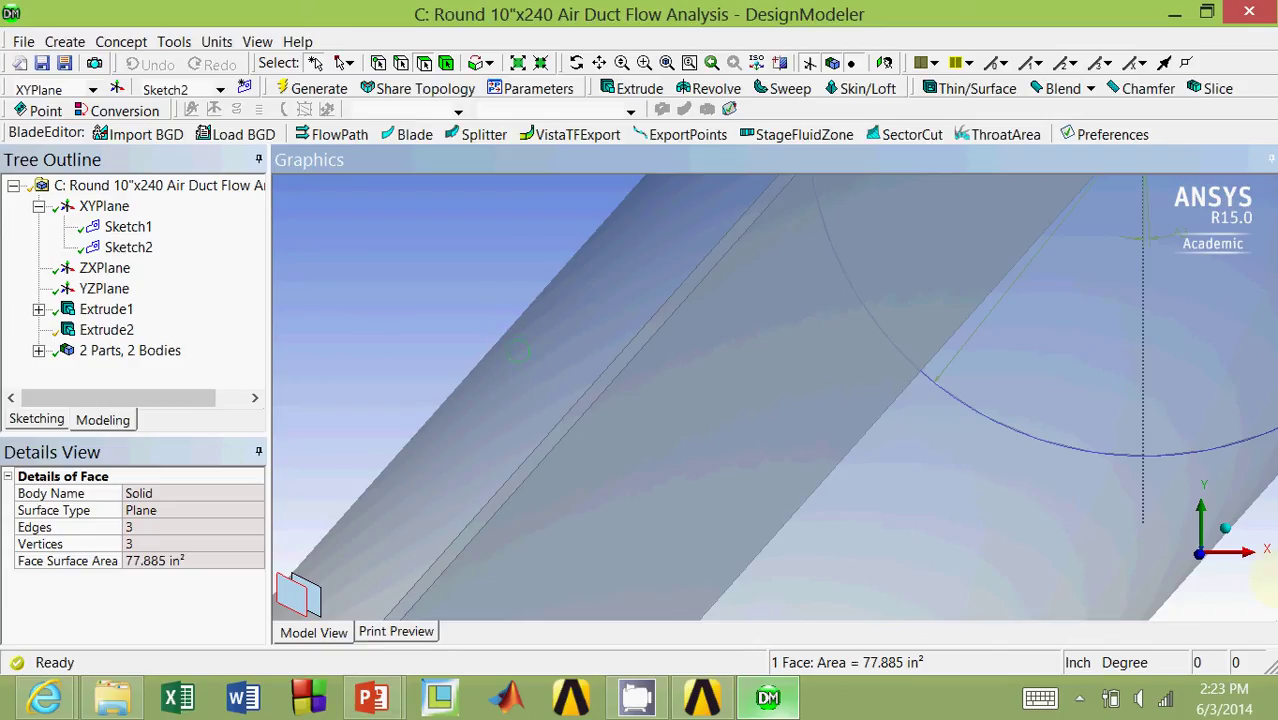
click(1225, 530)
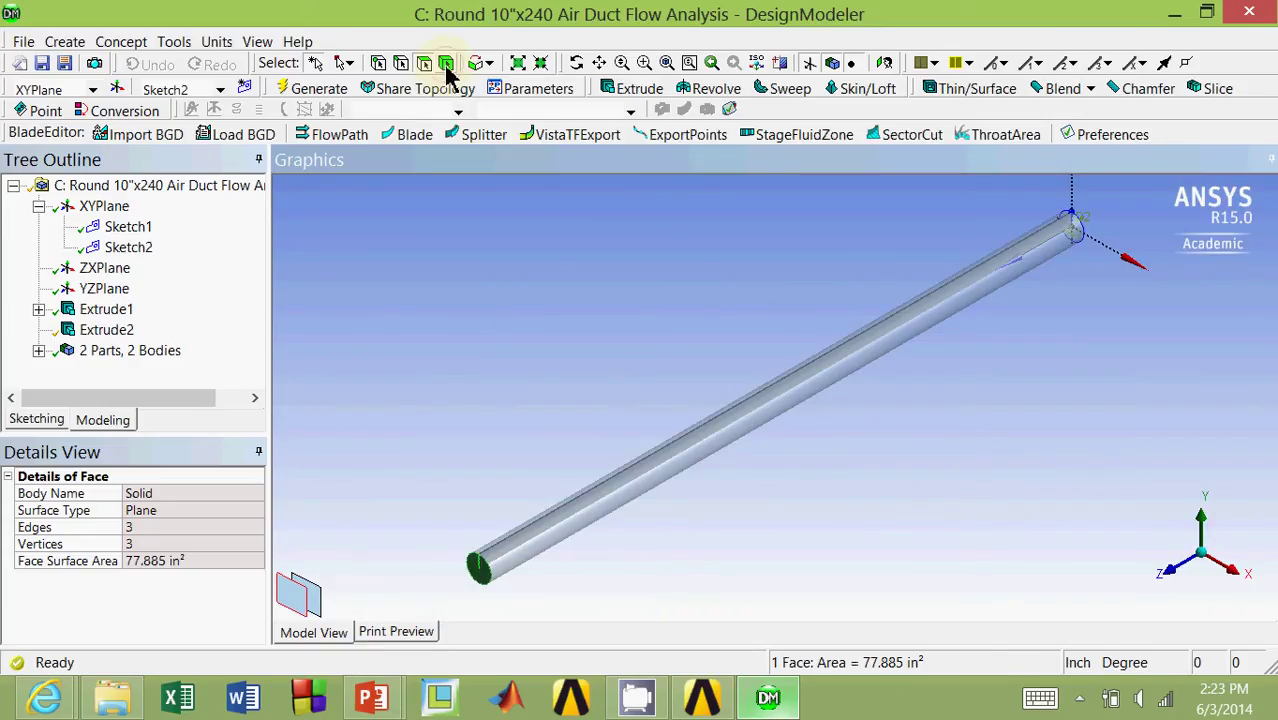
click(502, 576)
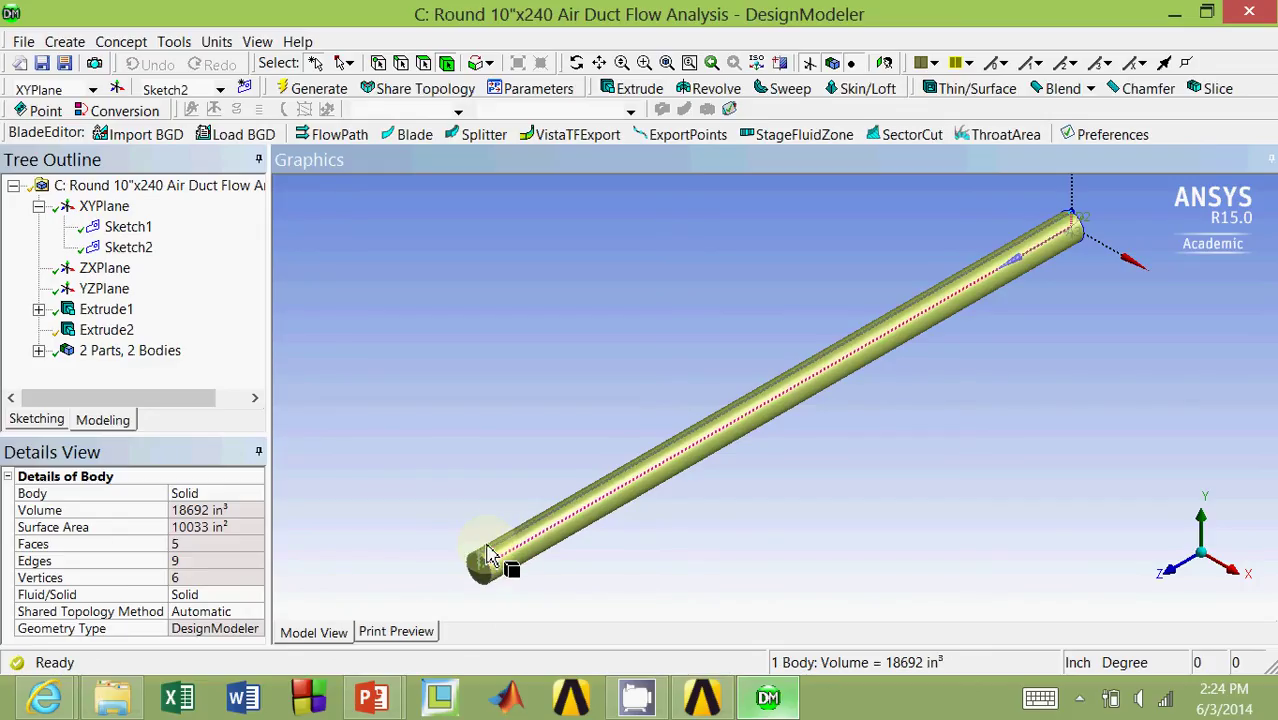
scroll(490, 550, down, 5)
scroll(627, 473, up, 4)
scroll(629, 472, up, 3)
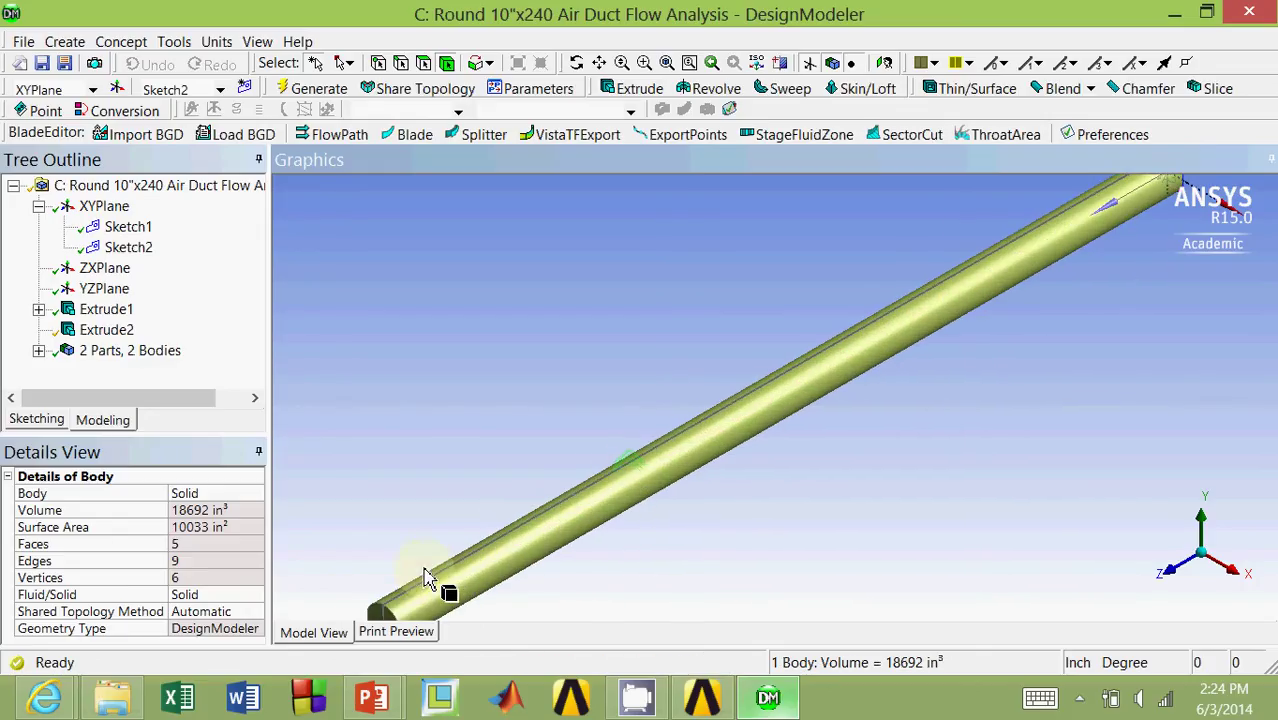
click(400, 598)
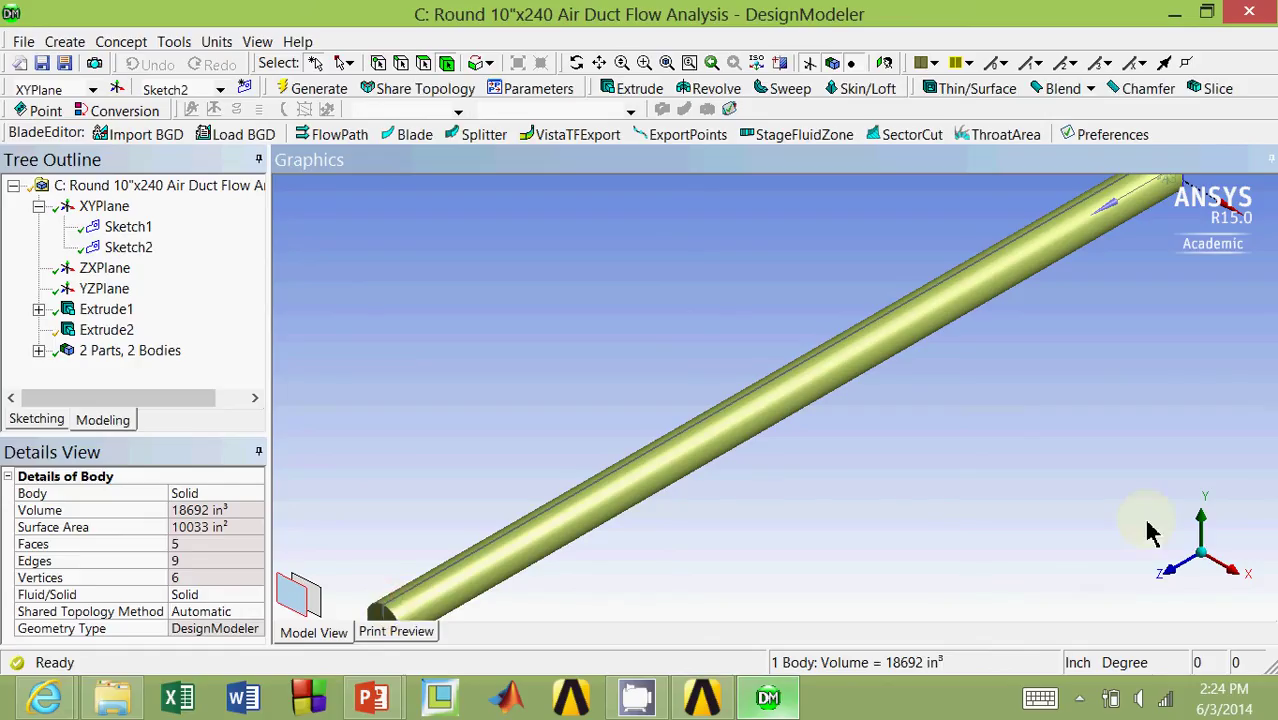
click(325, 608)
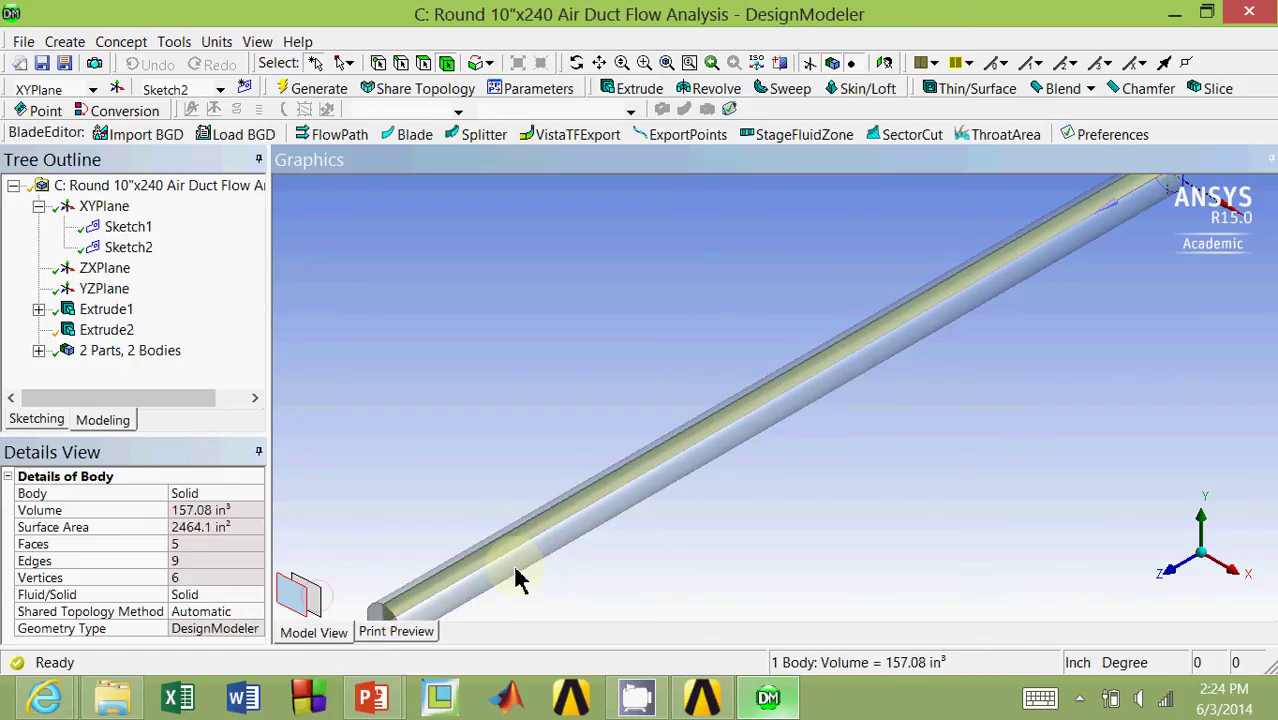
click(1174, 569)
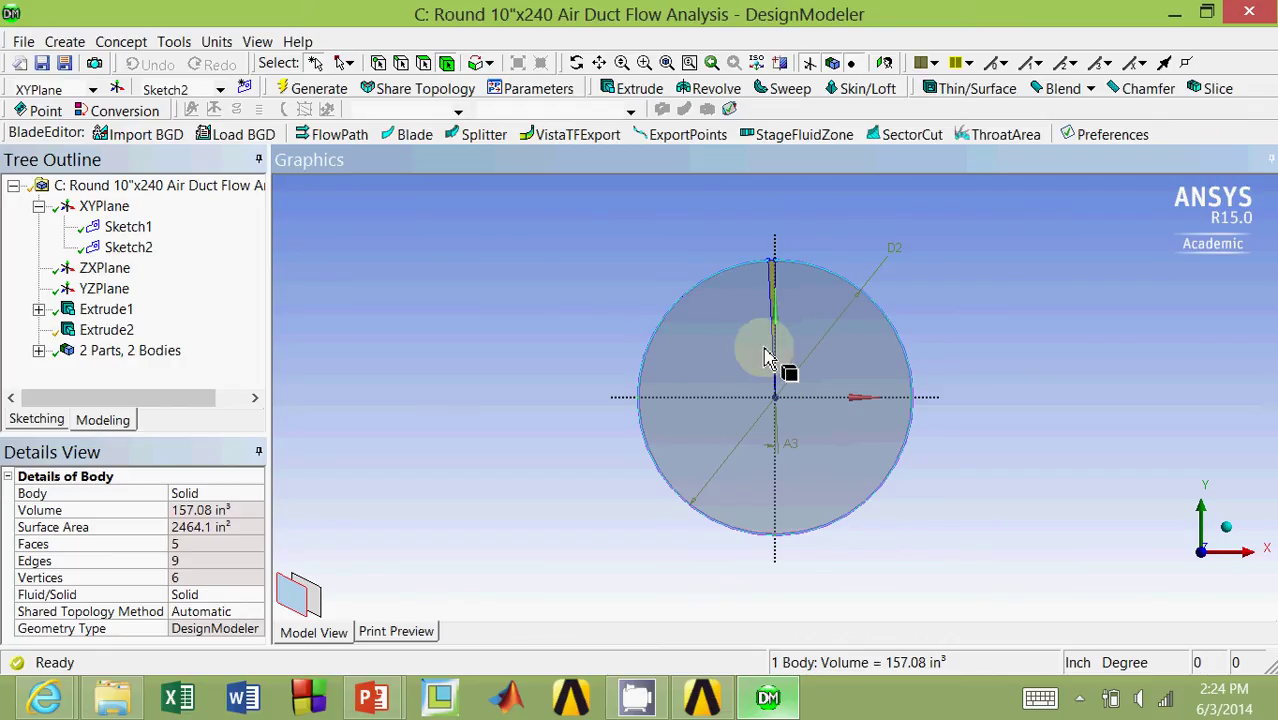
Step: Try to delete Sketch2 from the XY plane
click(127, 250)
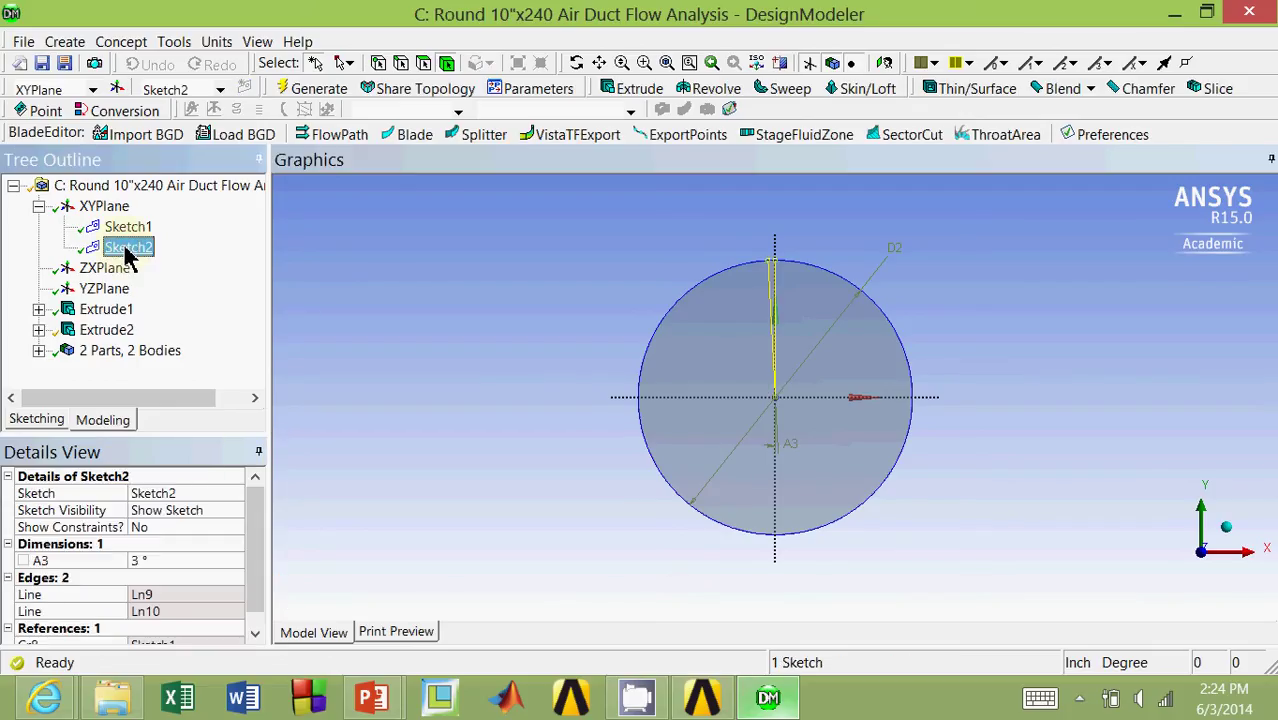
key(Delete)
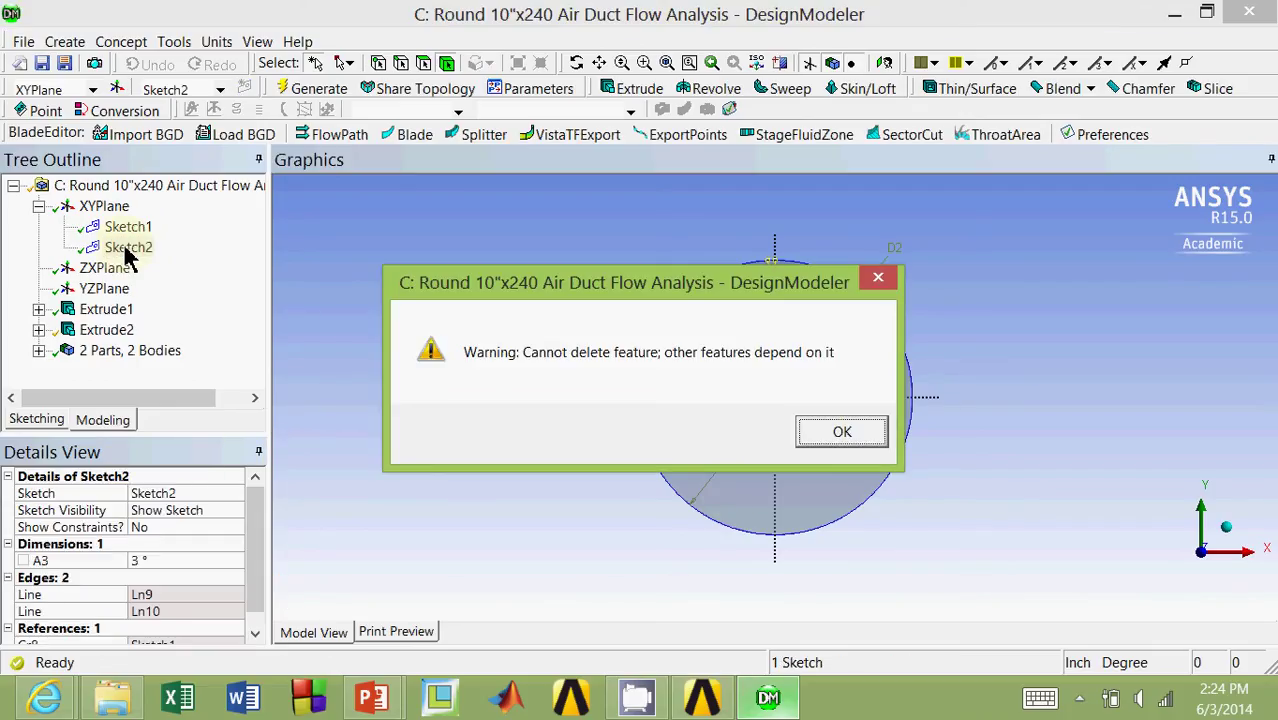
click(818, 437)
Step: Delete the slicing feature Extrude2 and the duct feature Extrude1
click(106, 332)
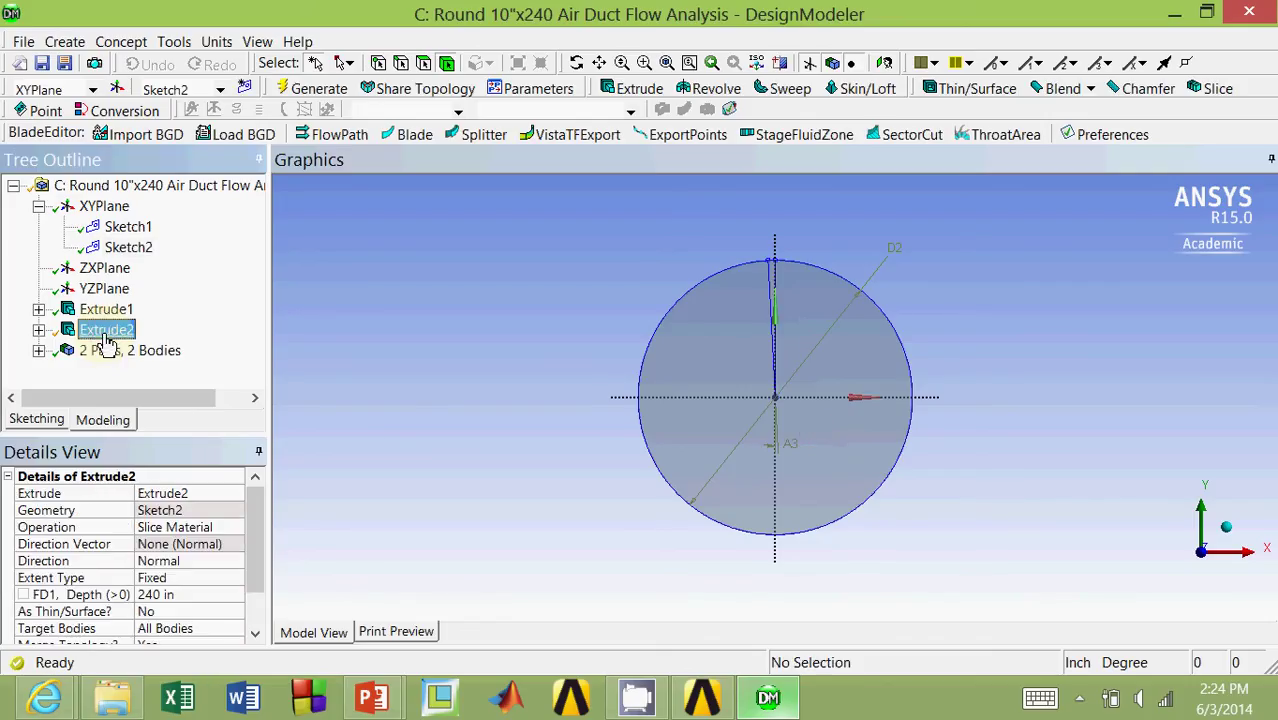
key(Delete)
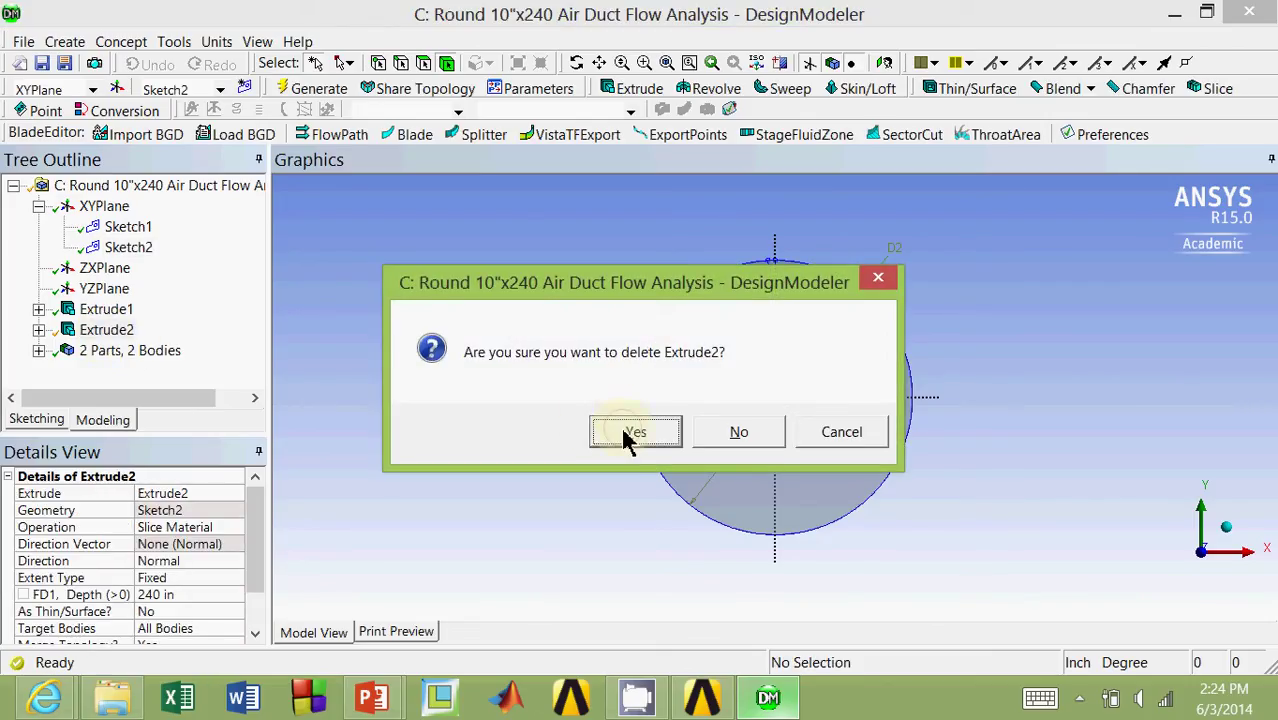
click(625, 428)
click(112, 316)
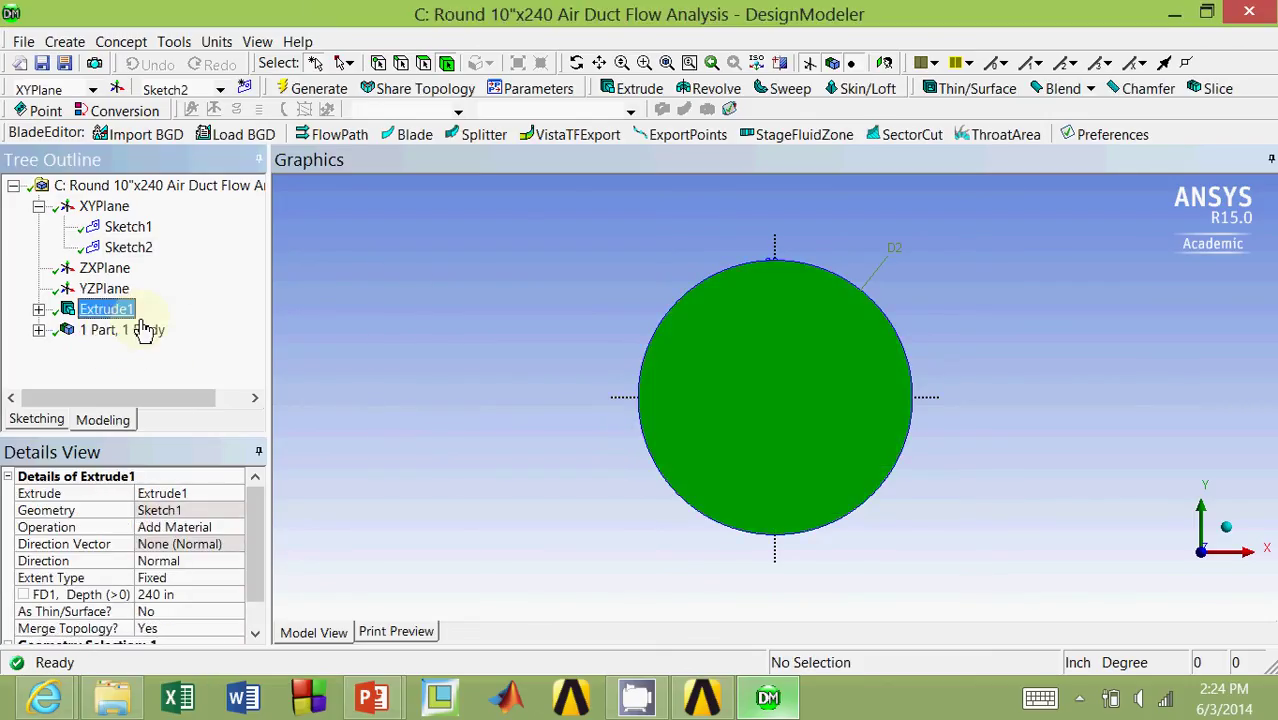
key(Delete)
click(650, 433)
Step: Delete Sketch2 and Sketch1 from the XY plane
click(134, 249)
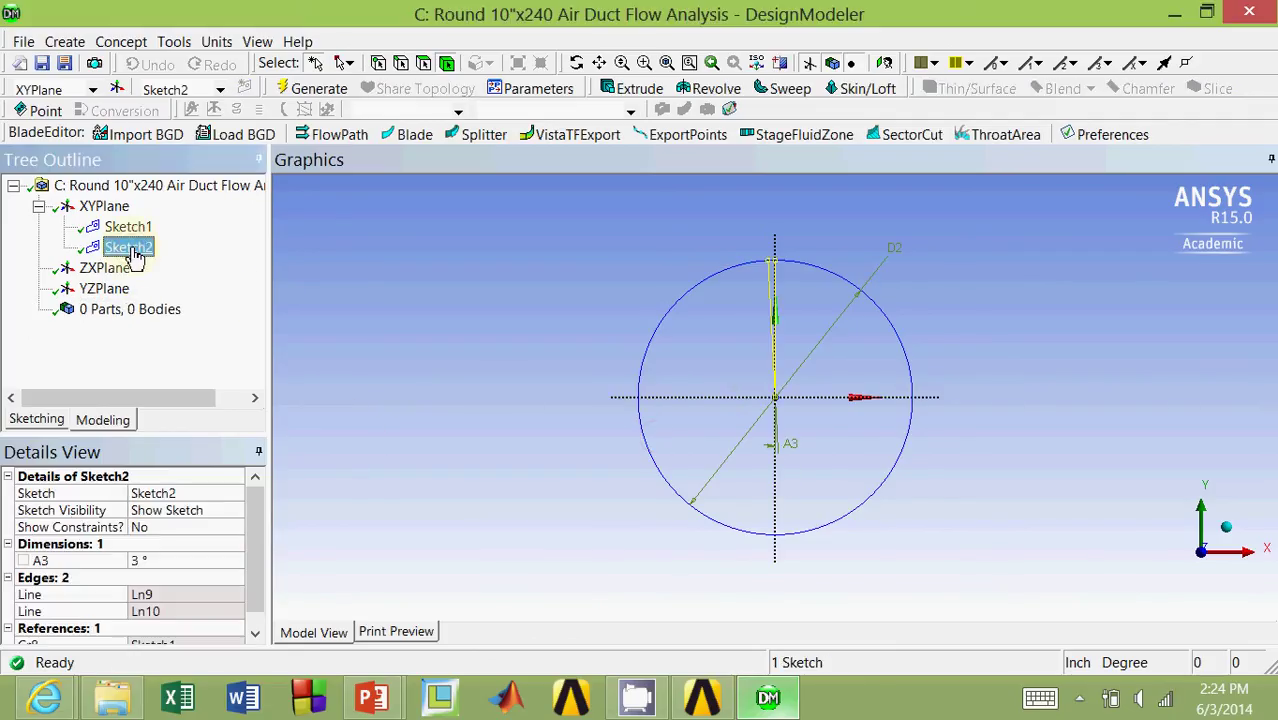
key(Delete)
click(625, 428)
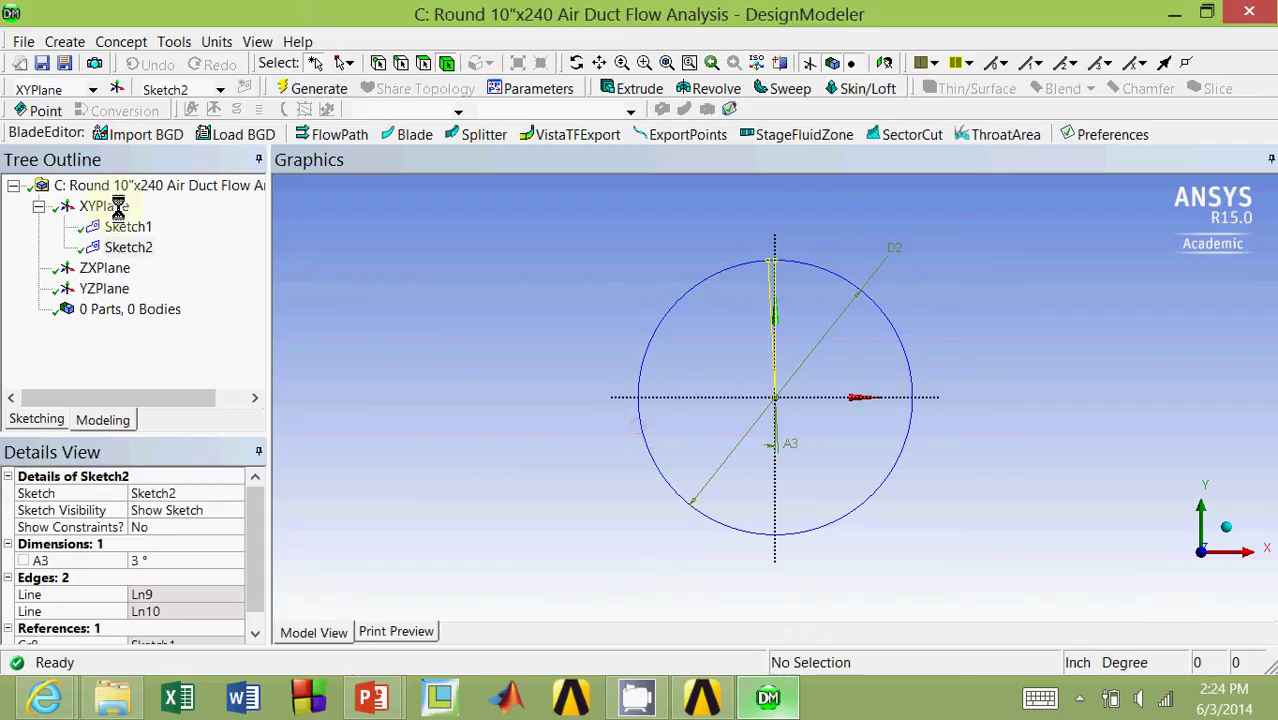
click(132, 228)
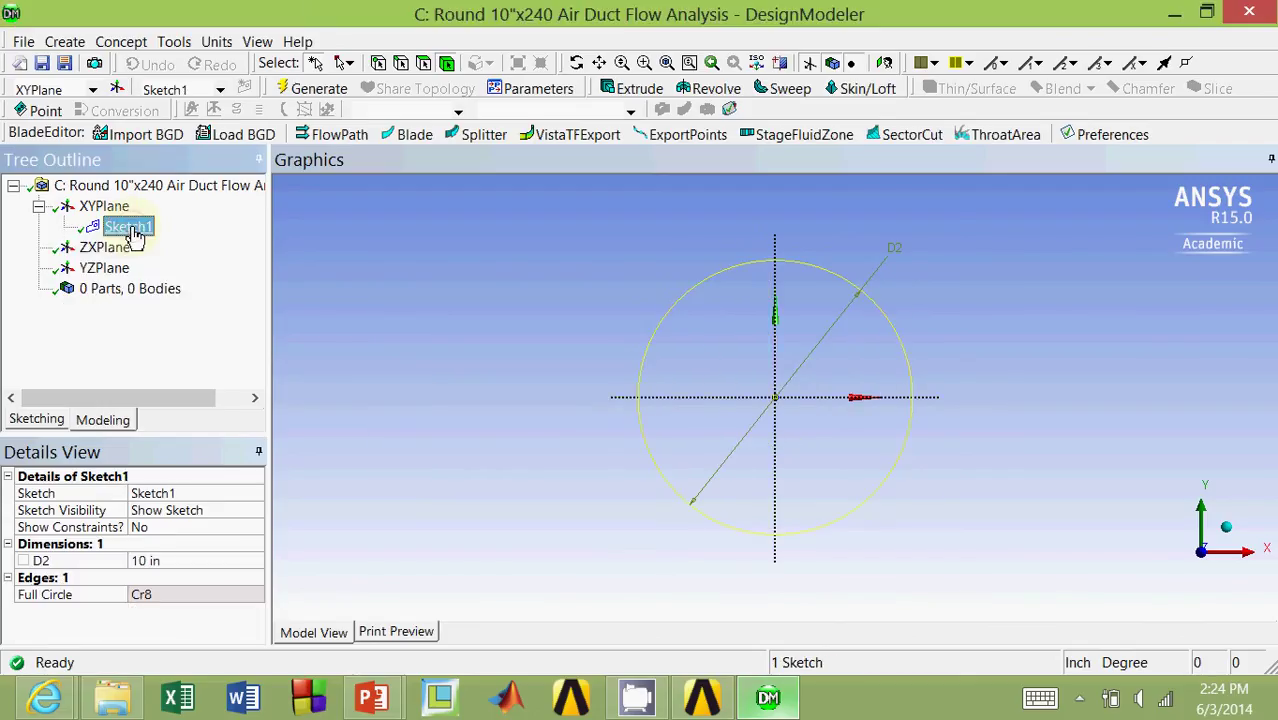
key(Delete)
click(607, 438)
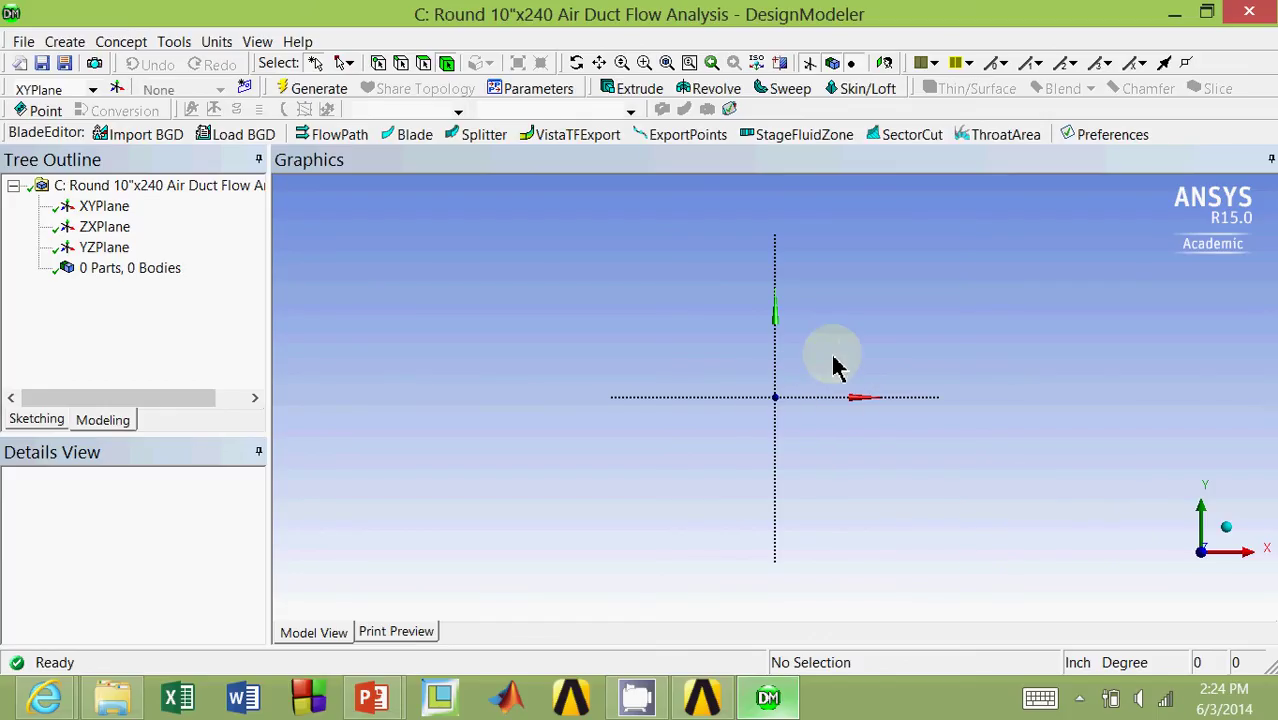
Step: Make the YZ plane the active plane, view it face-on and switch to sketching on it
click(1230, 533)
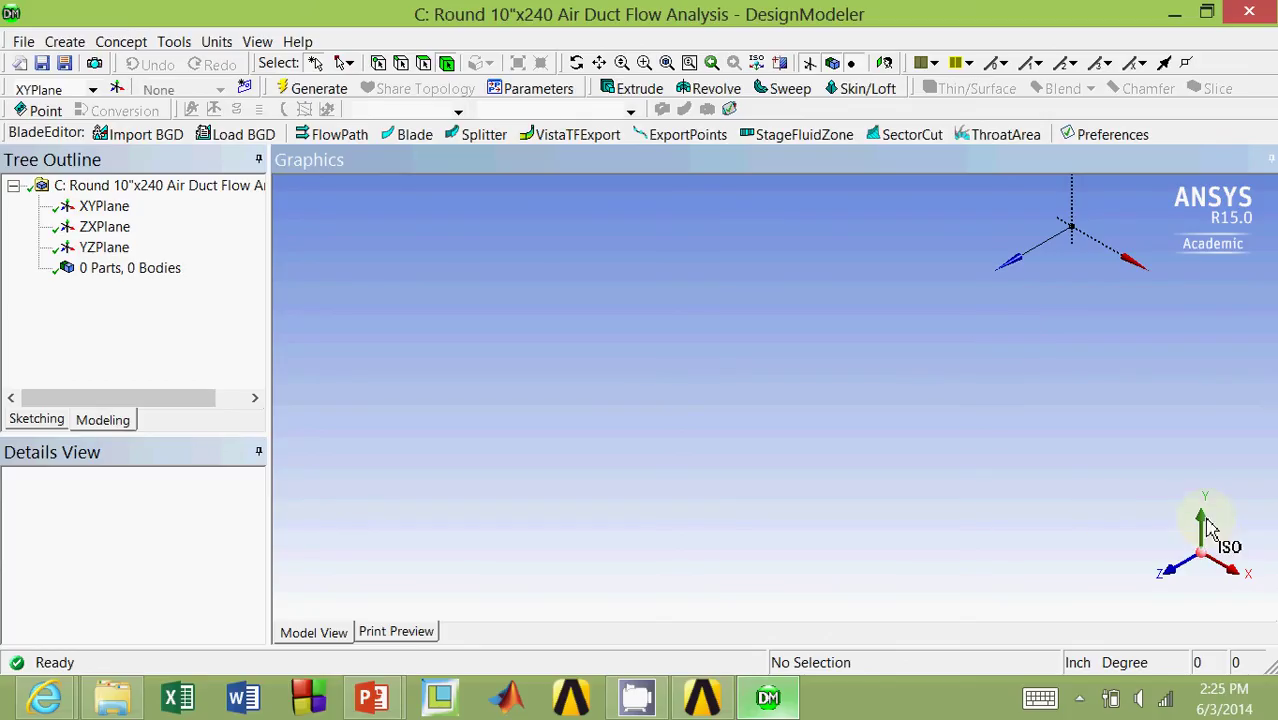
click(106, 247)
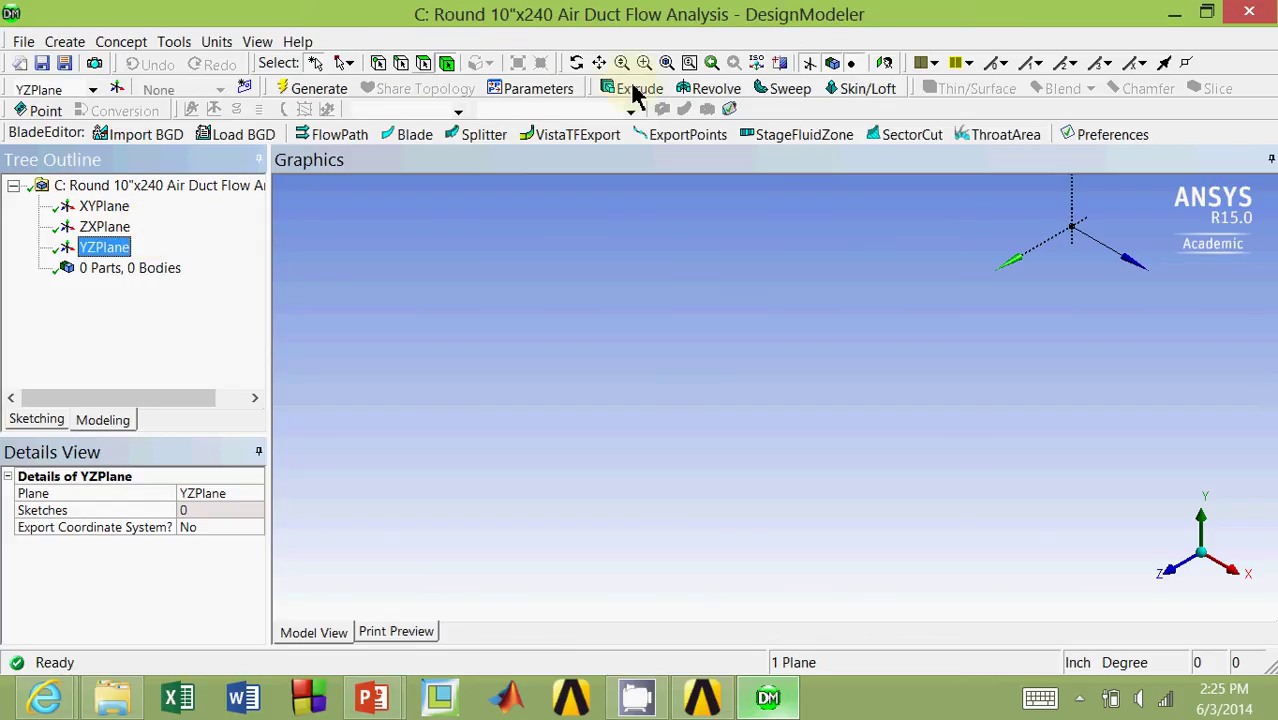
click(884, 64)
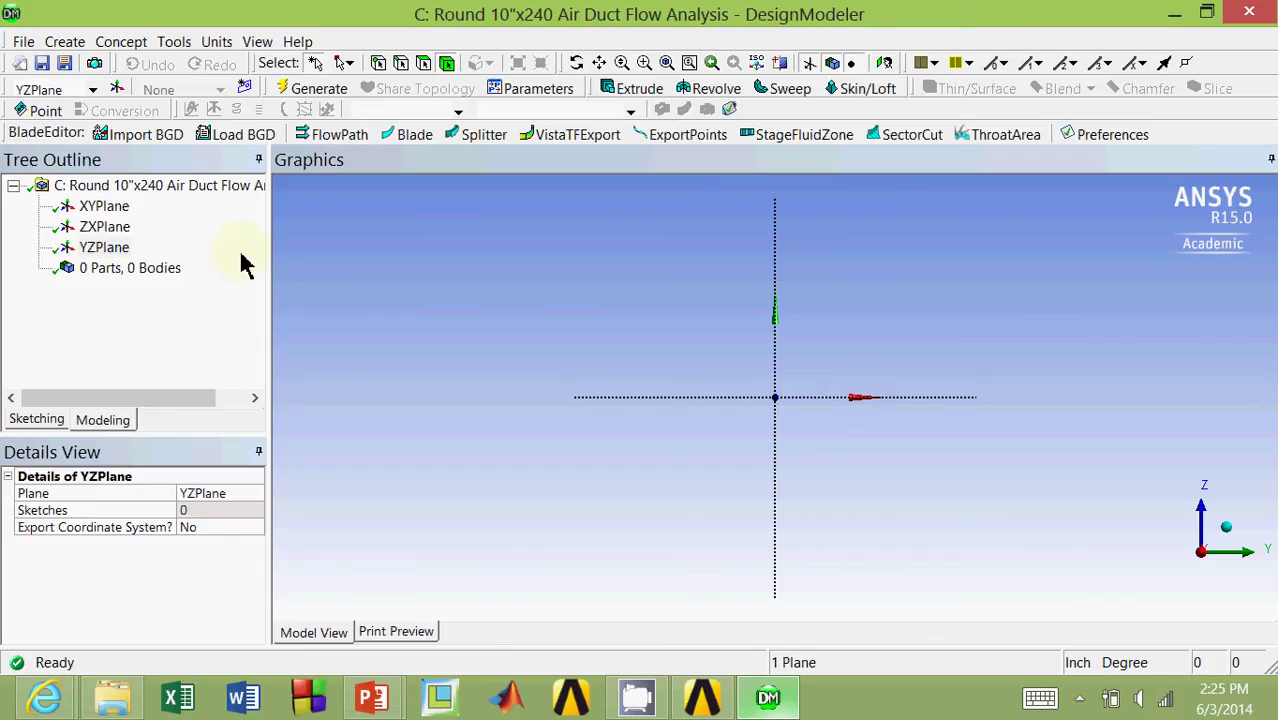
click(105, 209)
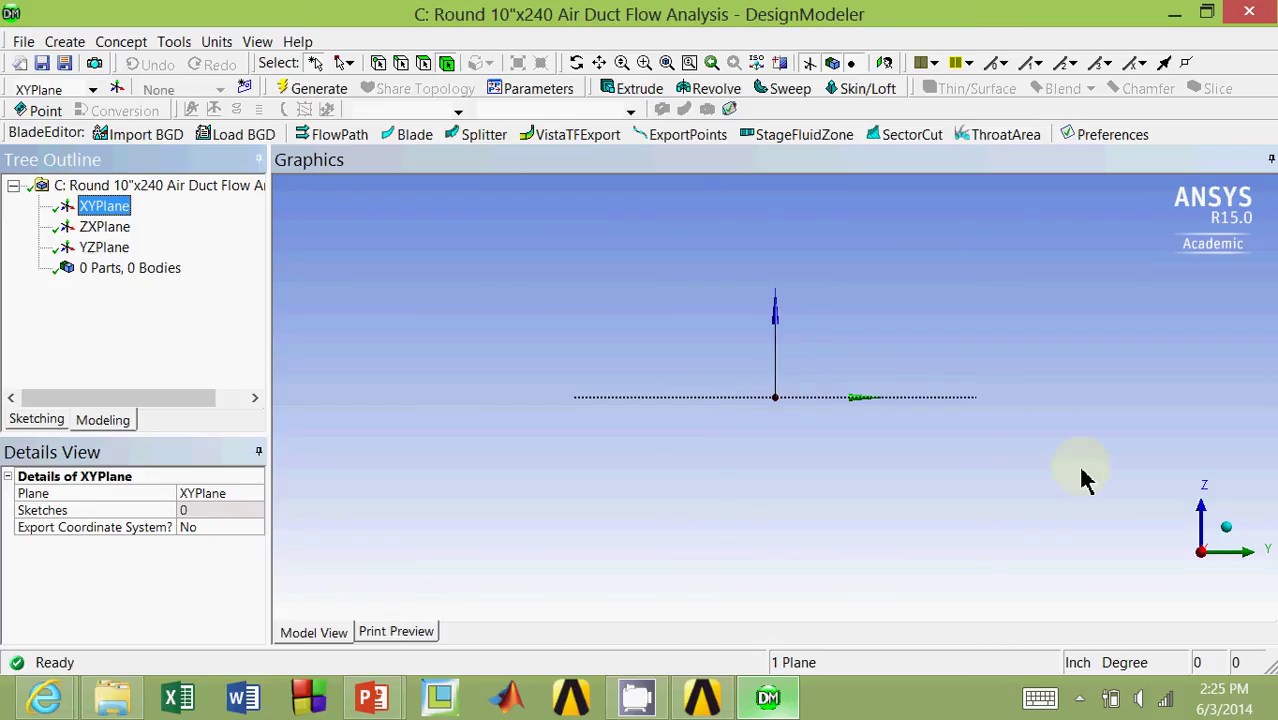
click(1183, 600)
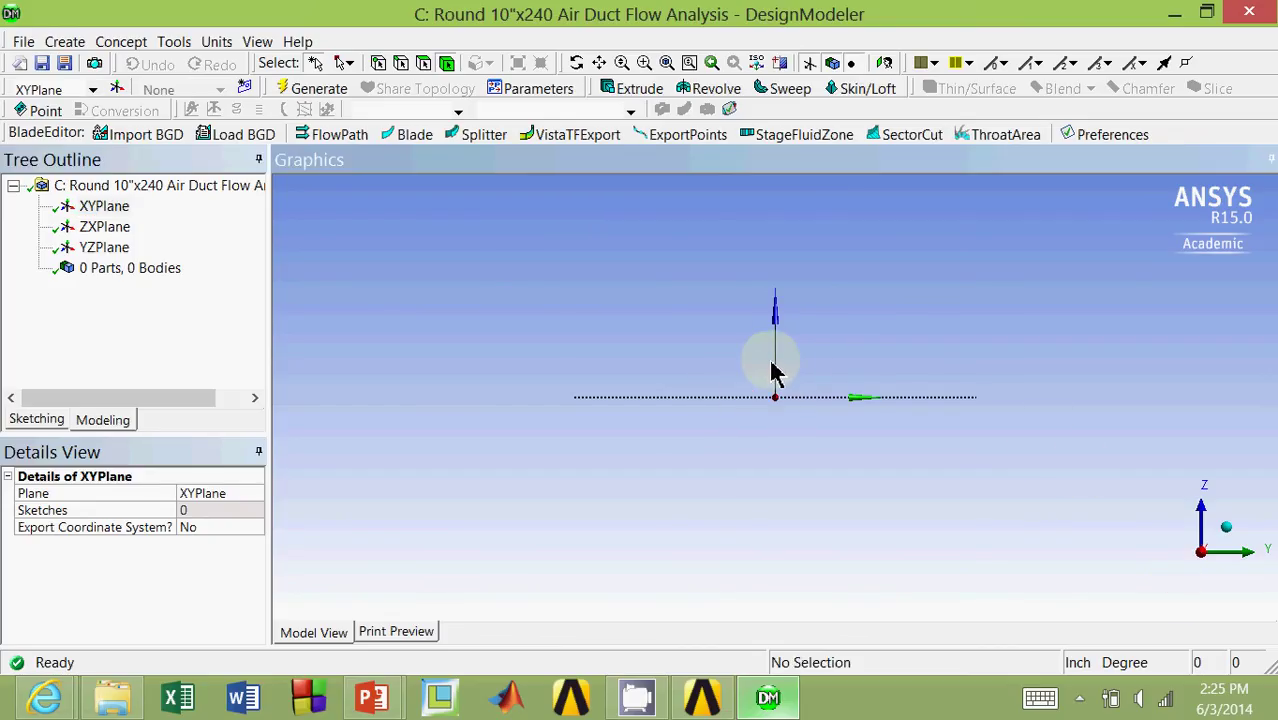
click(106, 249)
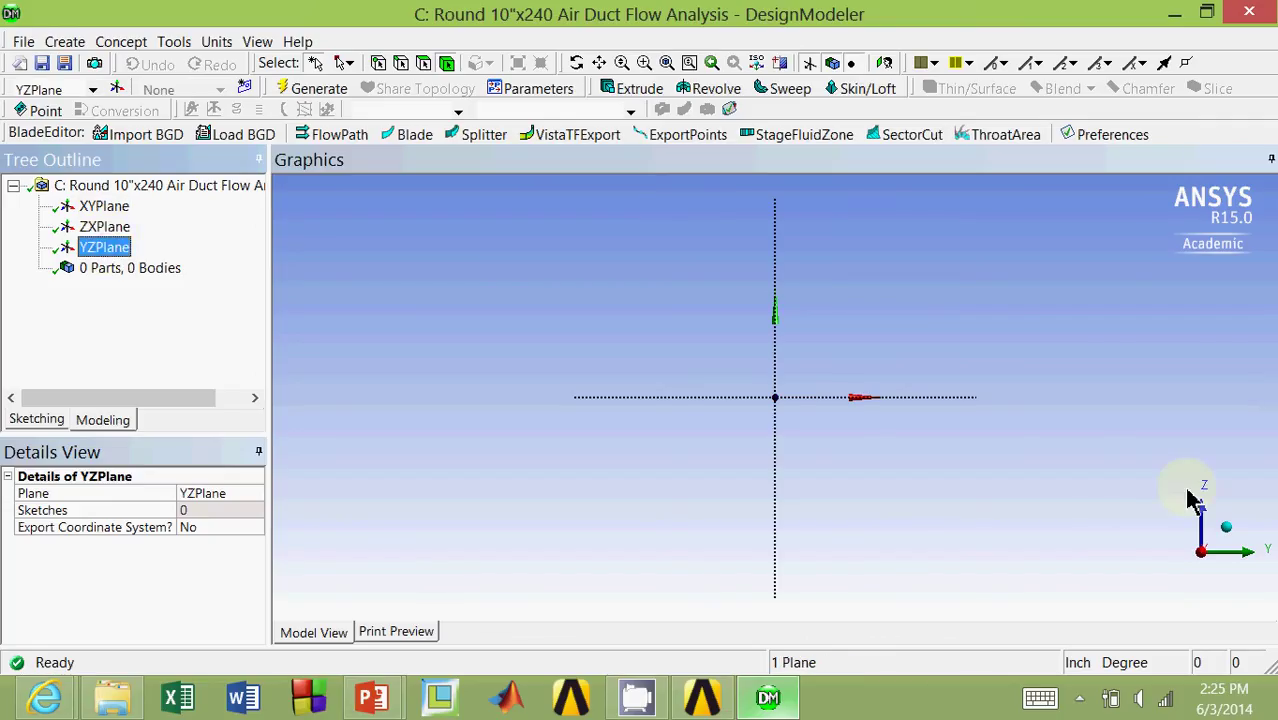
click(36, 419)
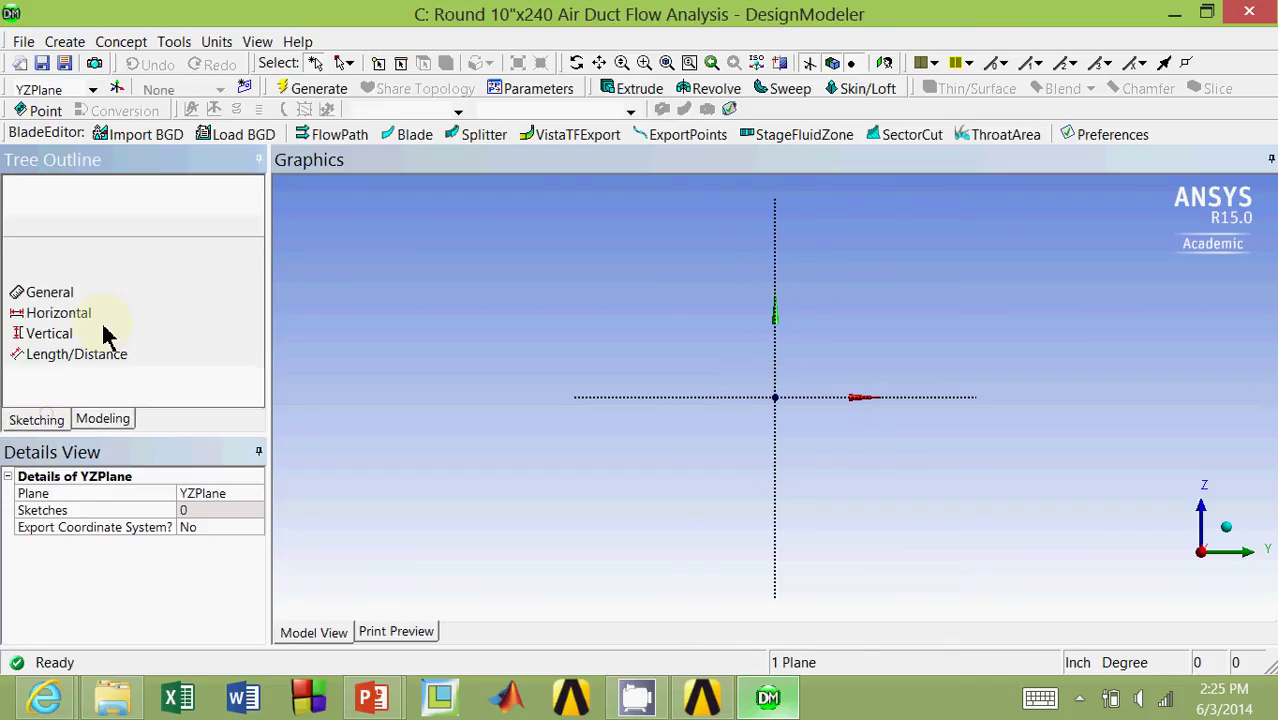
Step: Sketch a rectangle from the origin, about 0.9 in along Y and 5.4 in along Z, on the YZ plane
click(255, 336)
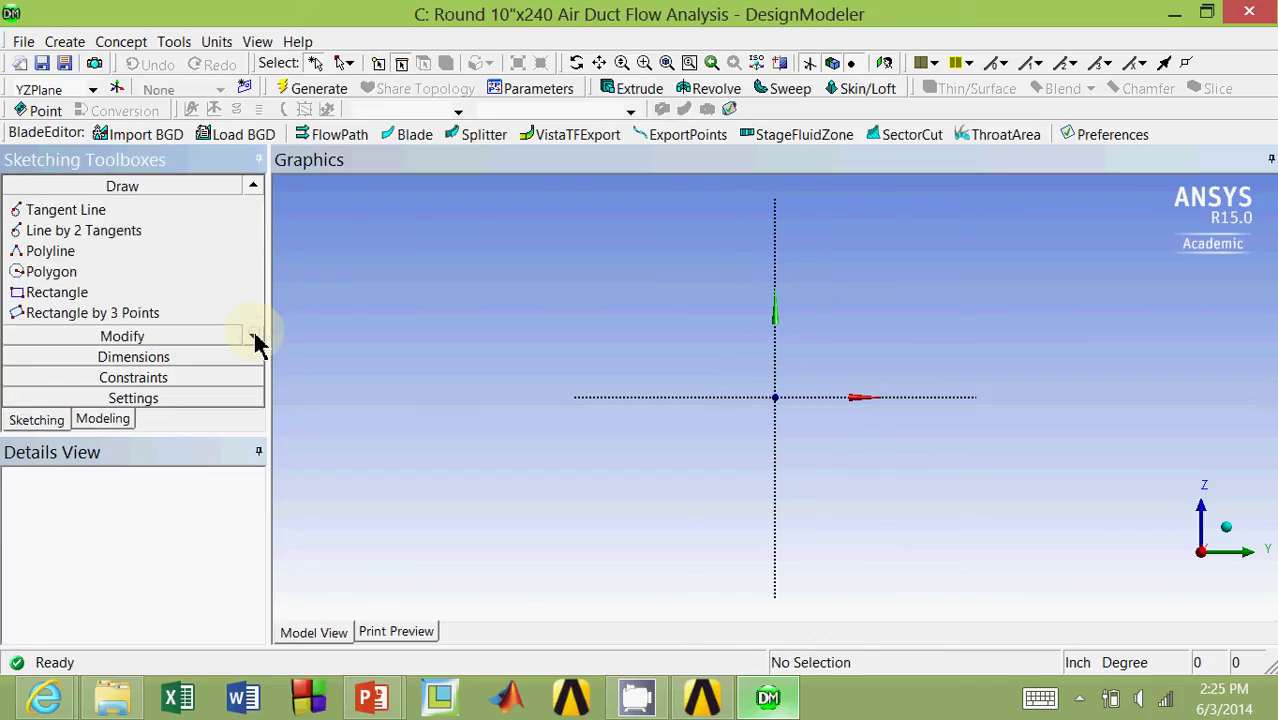
click(57, 292)
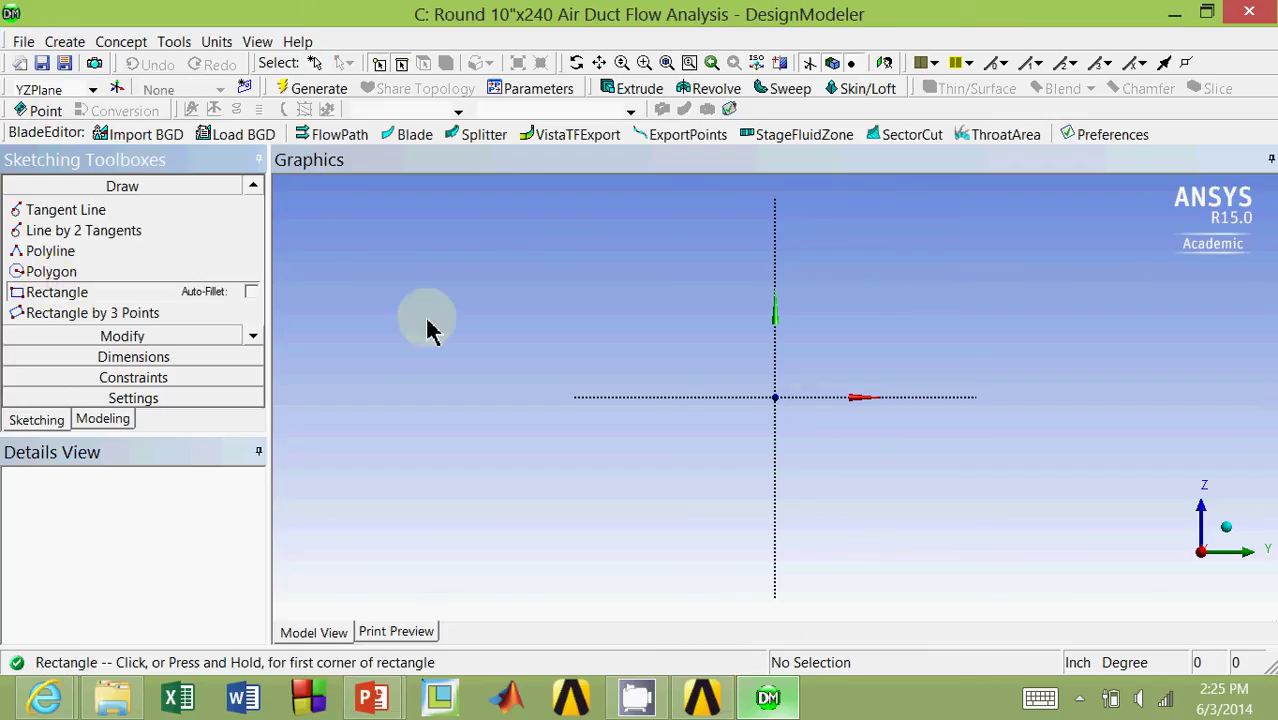
click(776, 398)
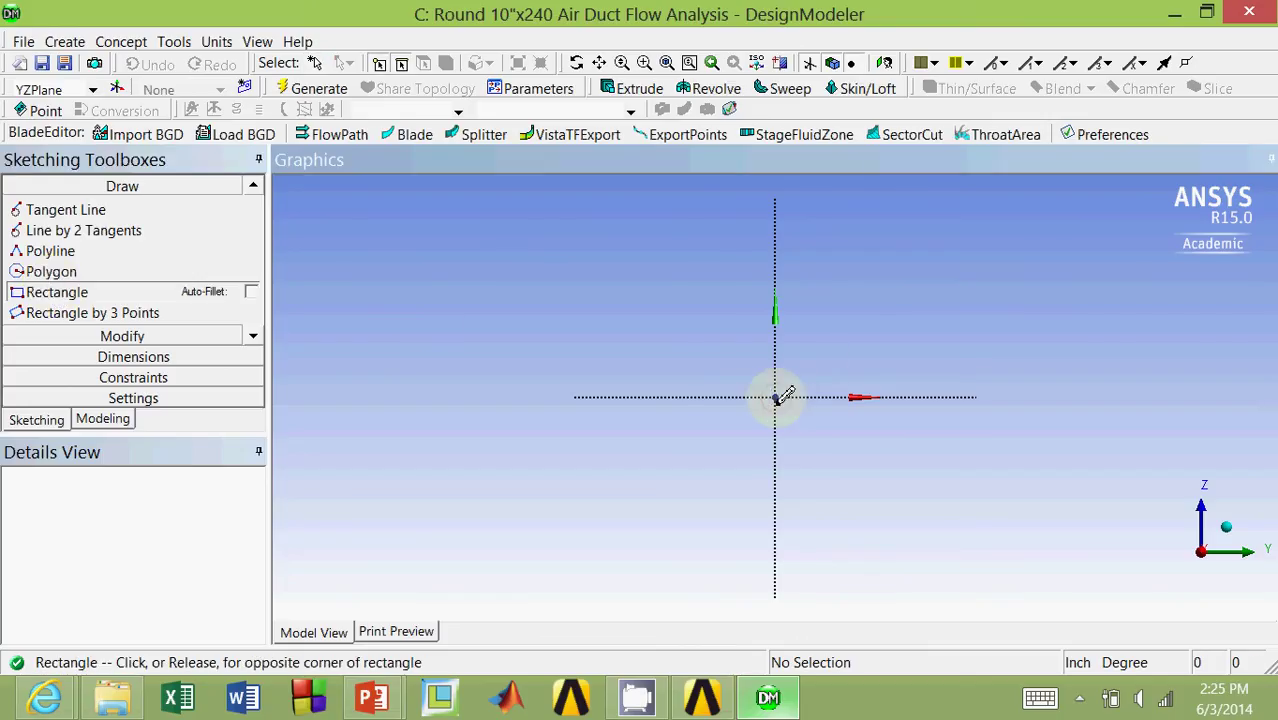
click(806, 216)
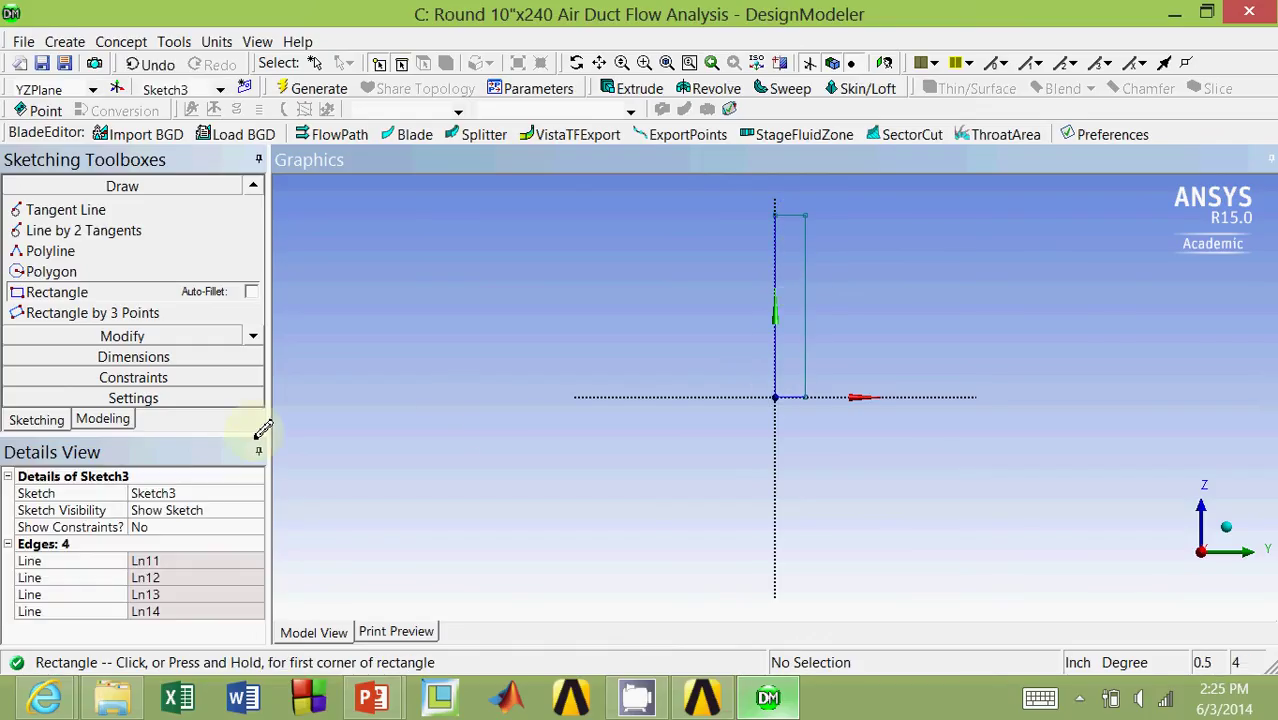
Step: Dimension the rectangle's vertical edge along the Z axis and set its length to 240 in
click(134, 357)
click(712, 300)
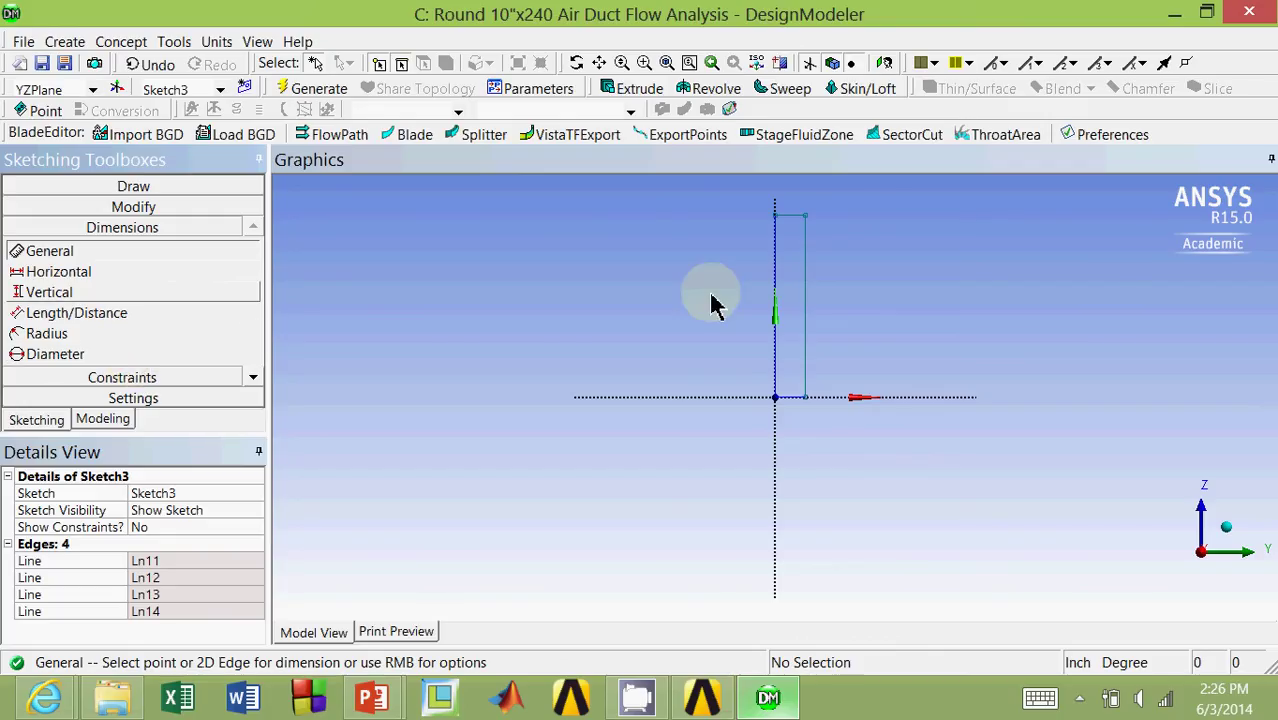
click(773, 300)
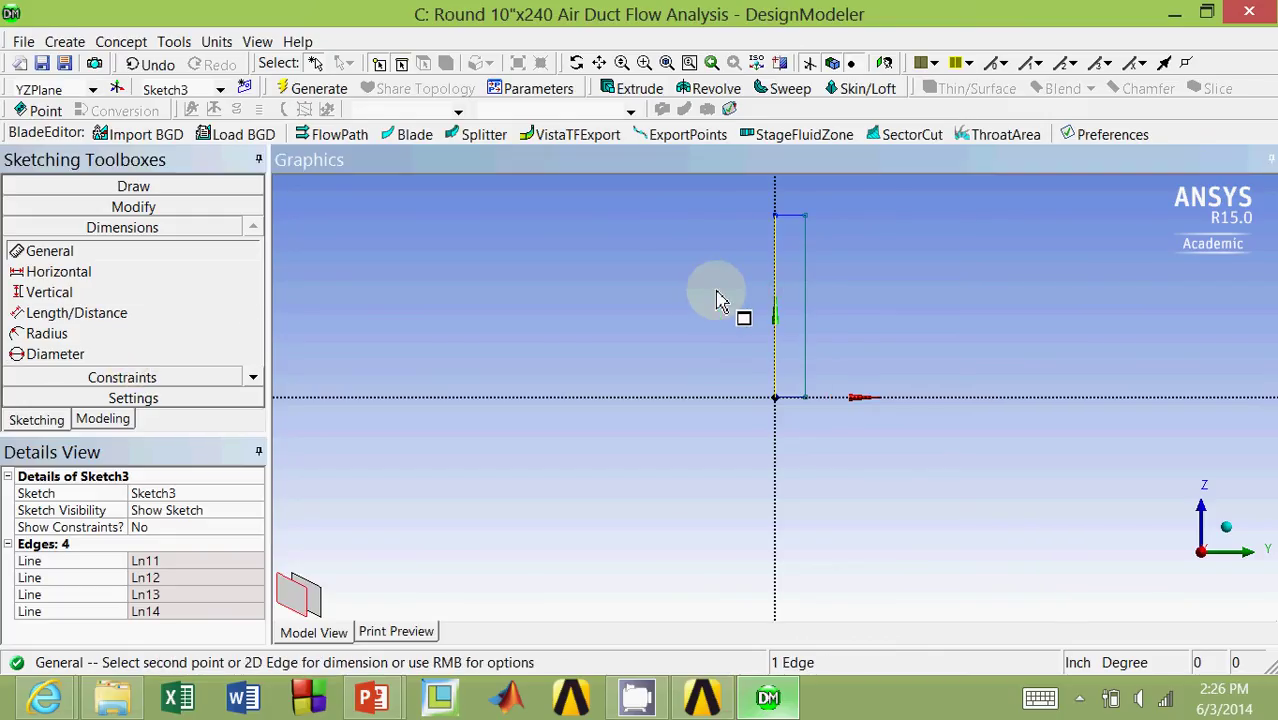
click(748, 296)
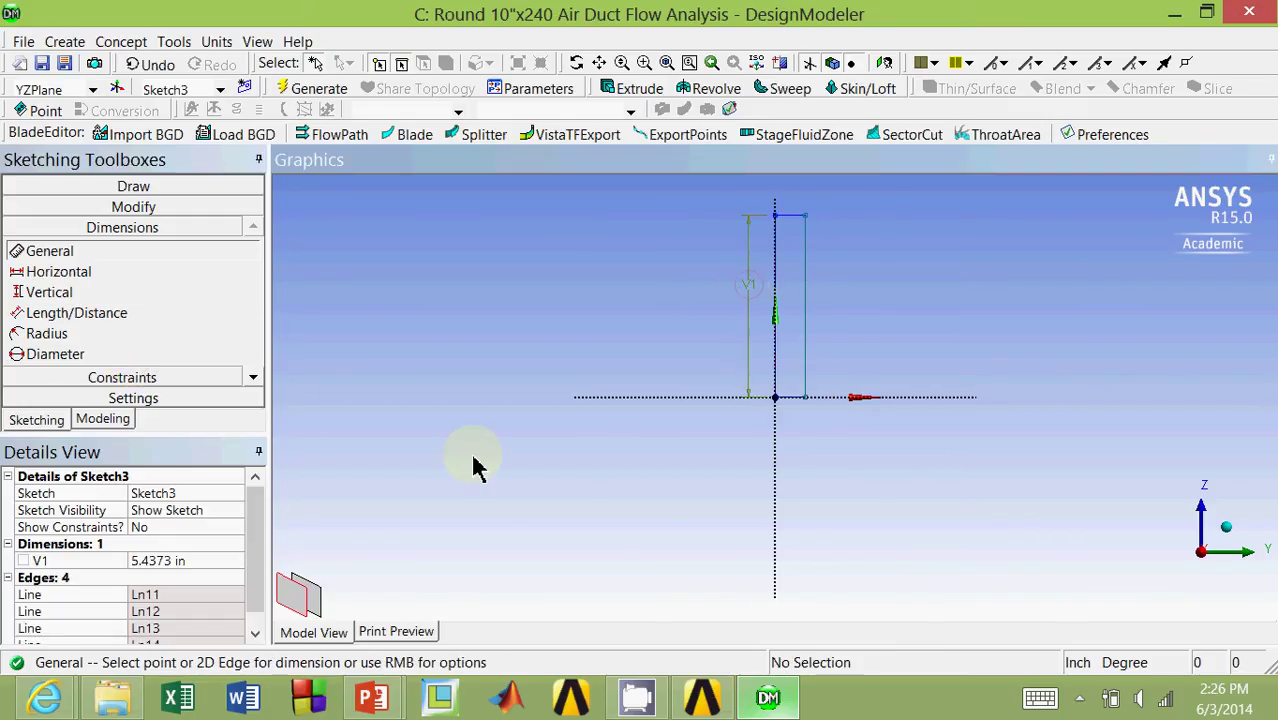
click(170, 563)
text(240)
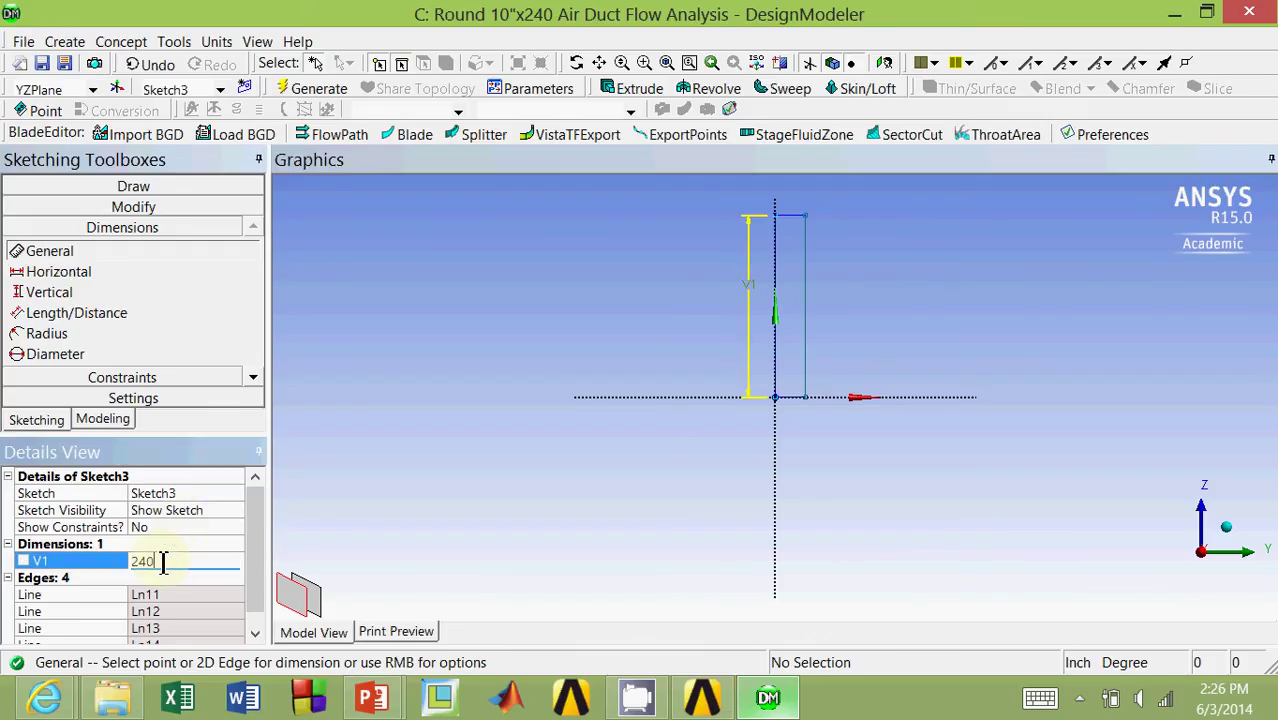
key(Return)
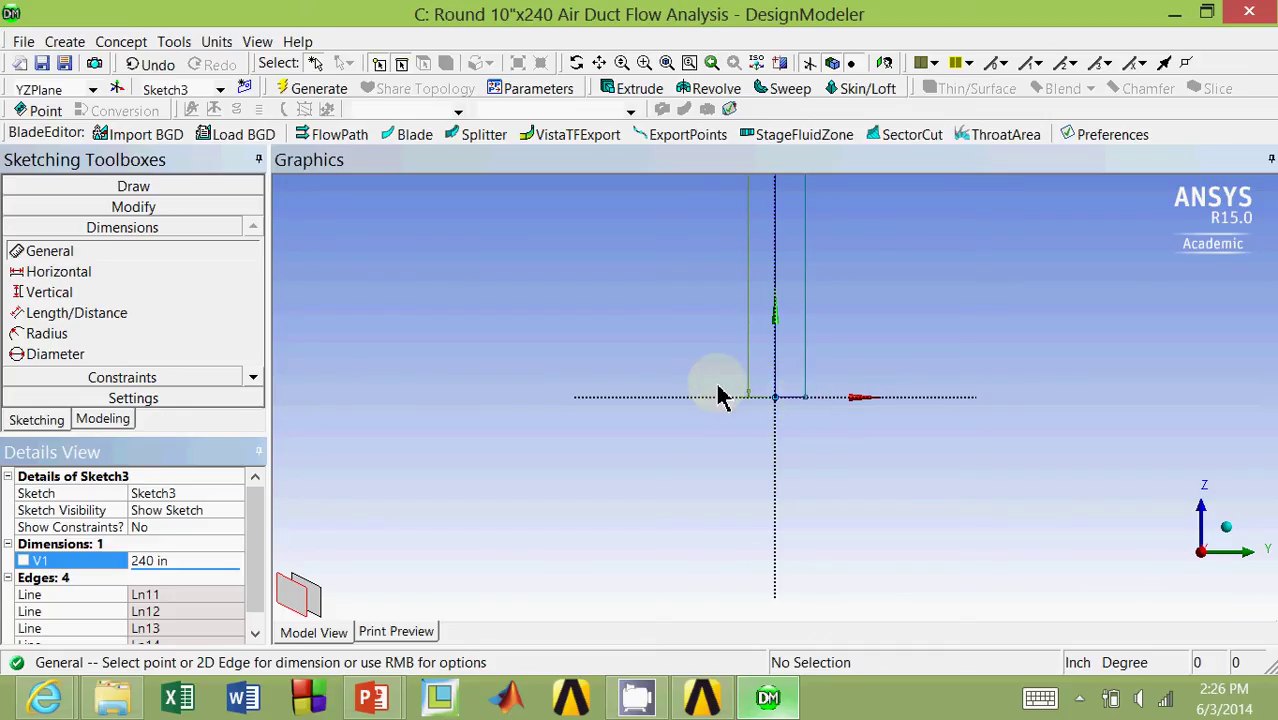
Step: Dimension the rectangle's bottom edge along the Y axis and set it to 5 in
click(796, 399)
click(805, 420)
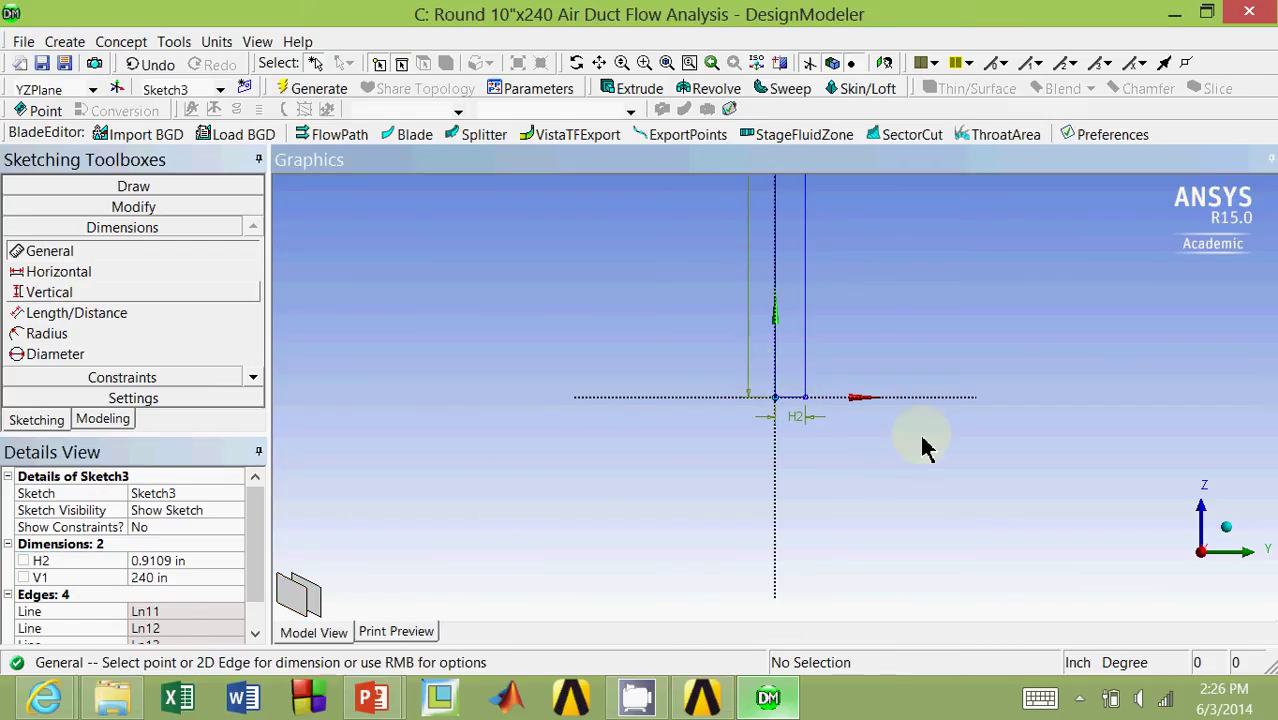
click(190, 570)
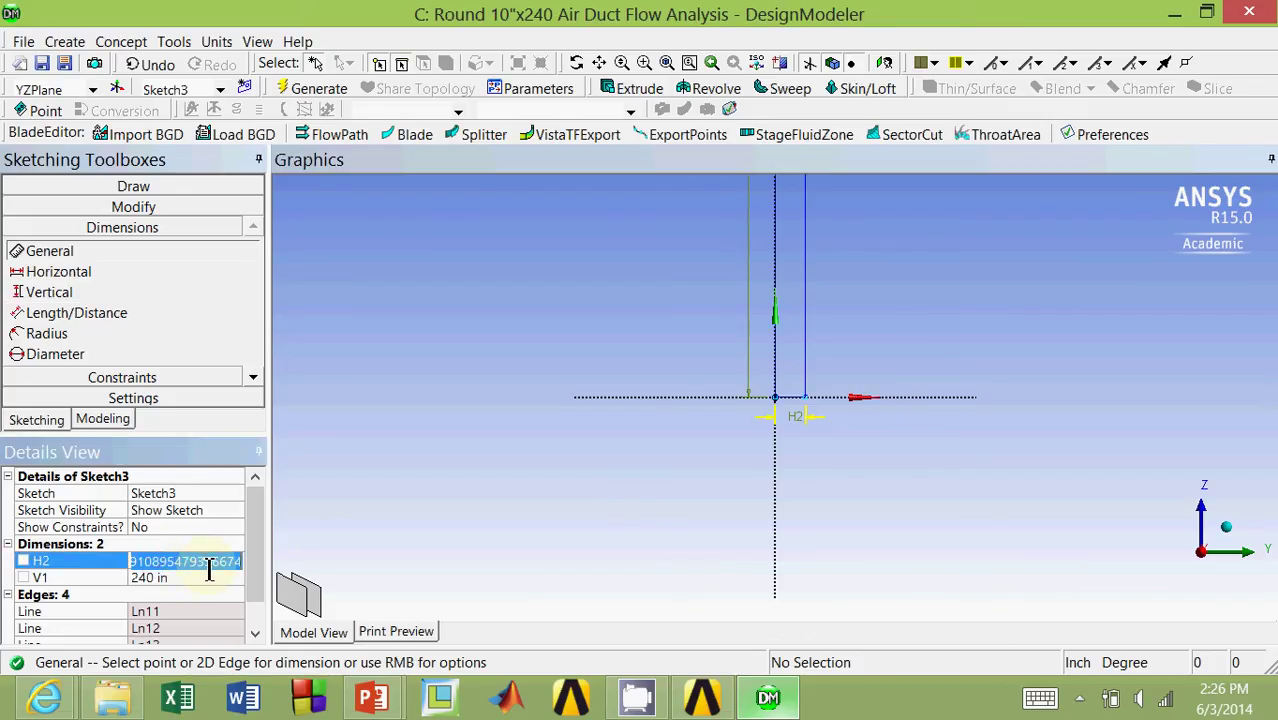
text(5)
key(Return)
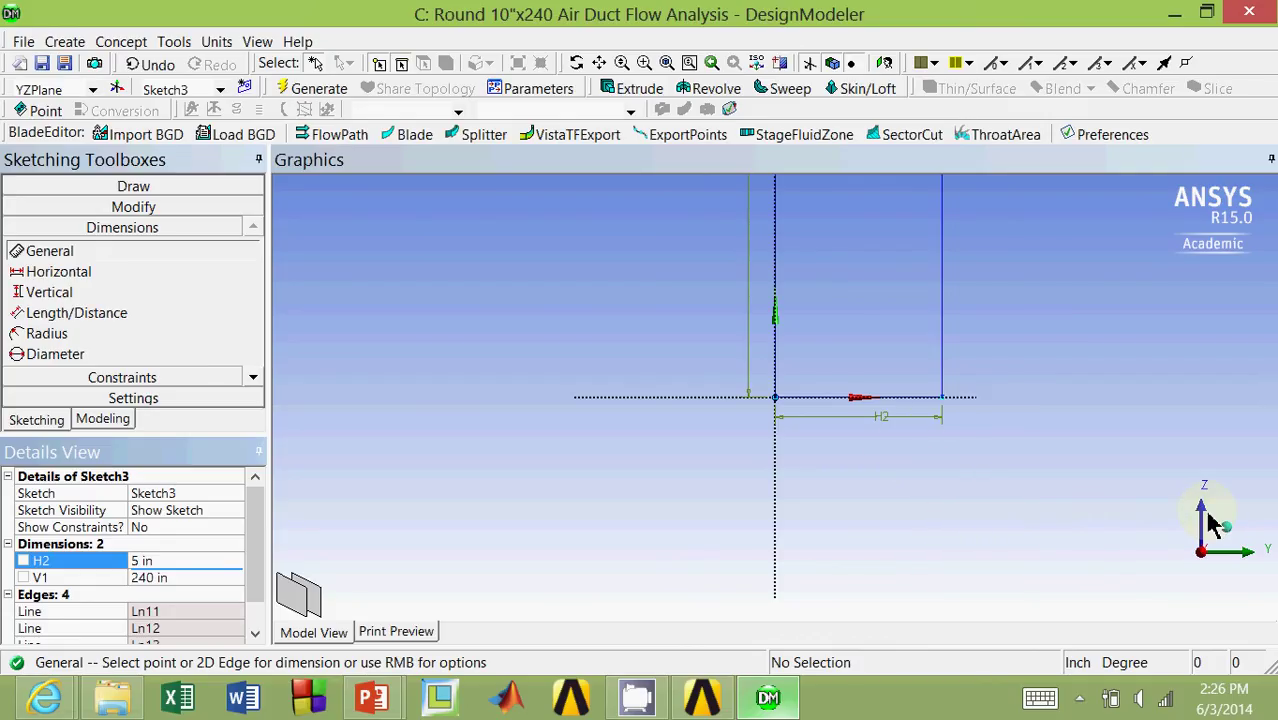
Step: Revolve Sketch3 through 360° about the rectangle edge on the Z axis and generate the solid duct
click(105, 420)
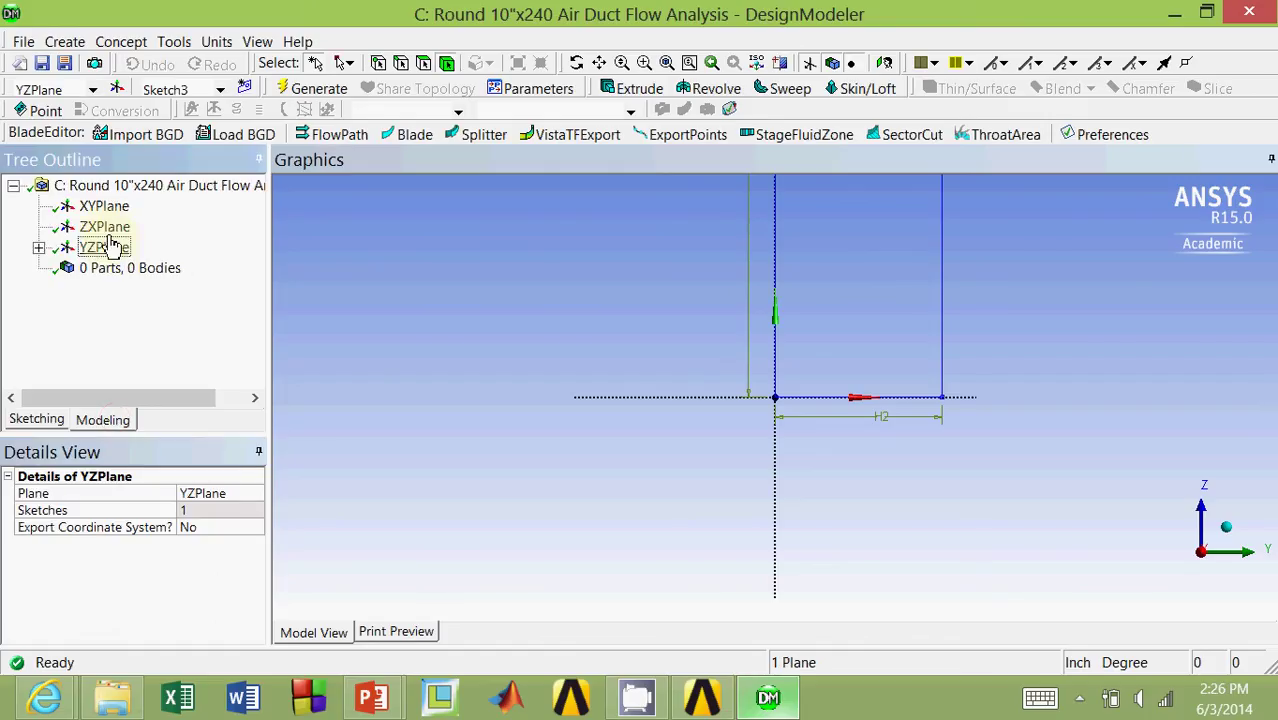
click(38, 247)
click(120, 268)
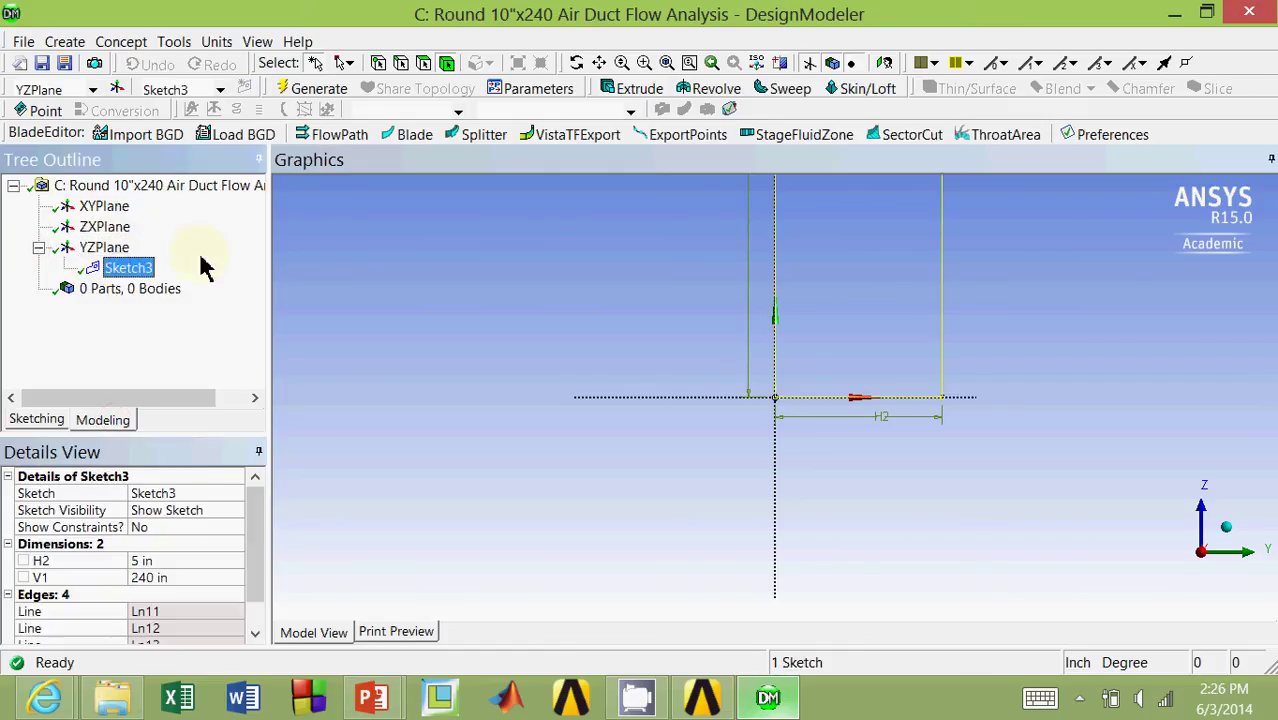
click(714, 88)
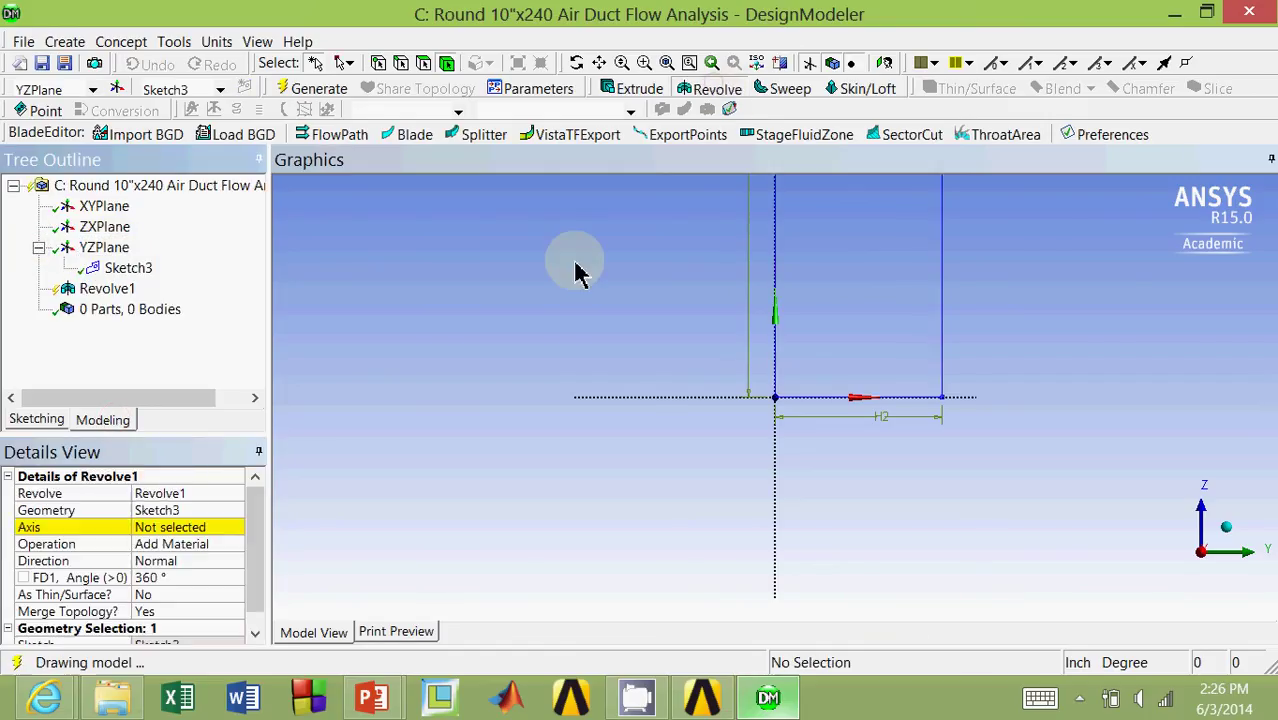
click(160, 514)
click(158, 511)
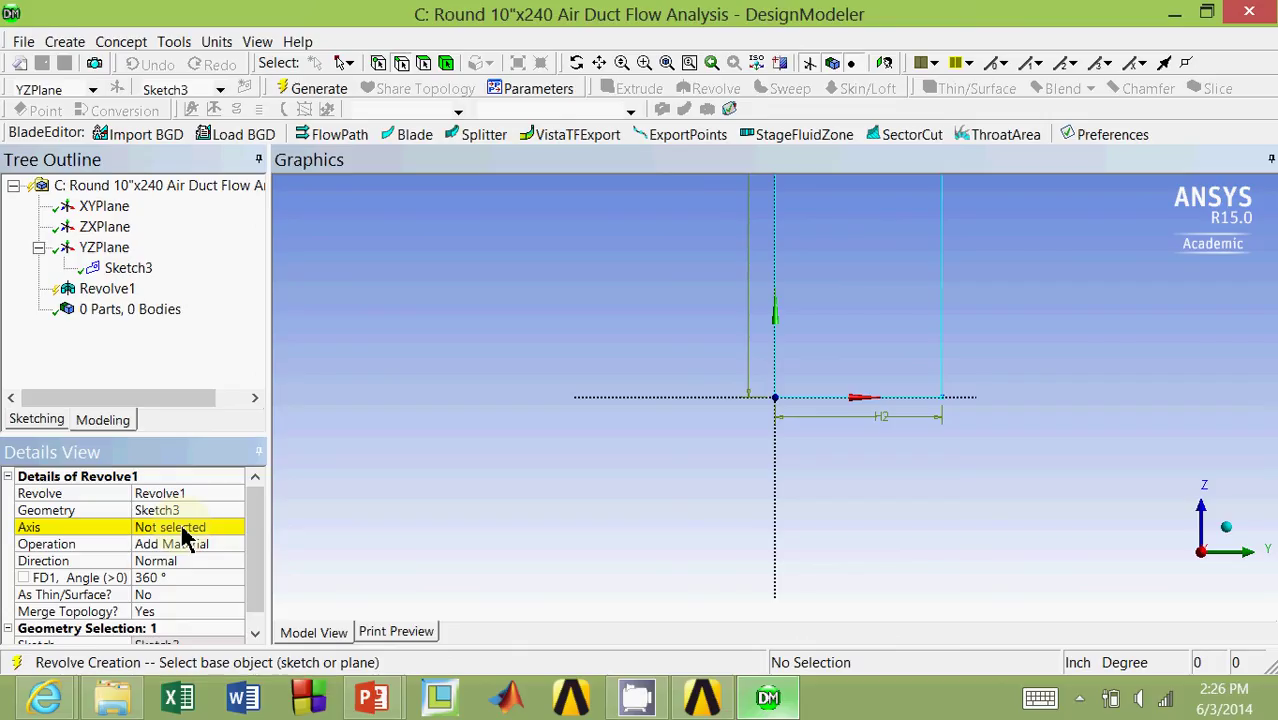
click(182, 528)
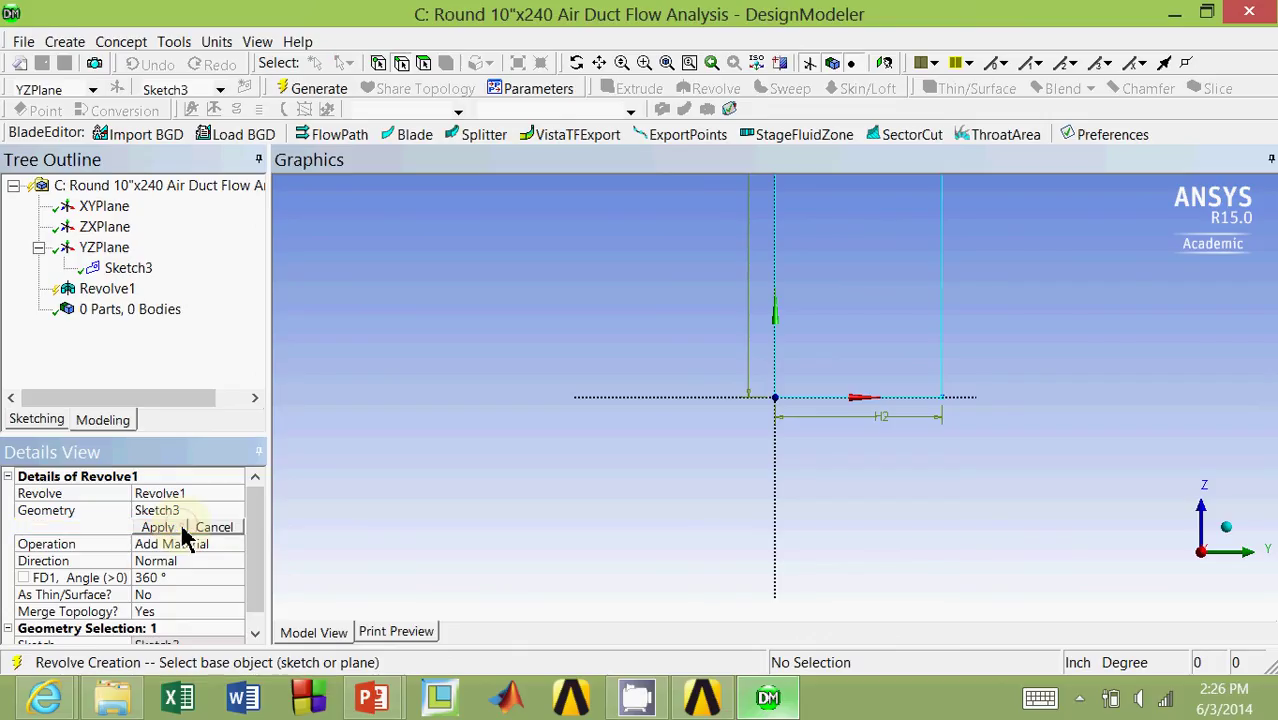
click(776, 347)
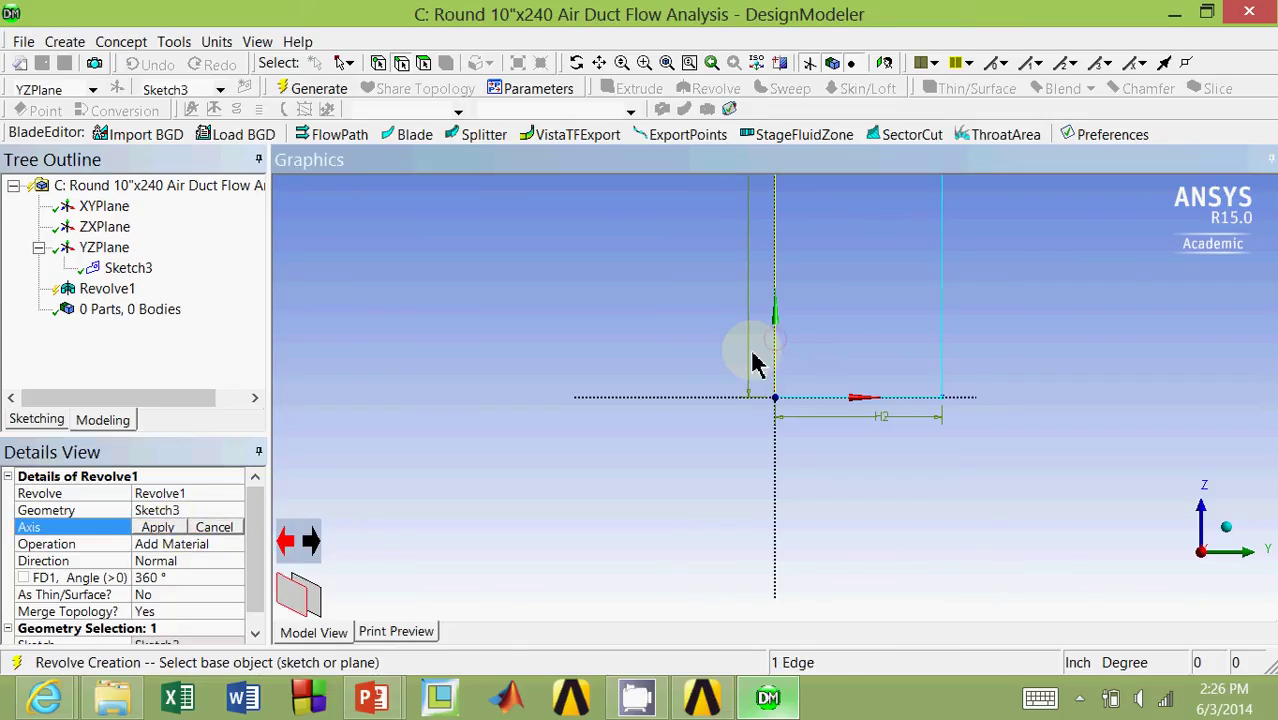
click(158, 528)
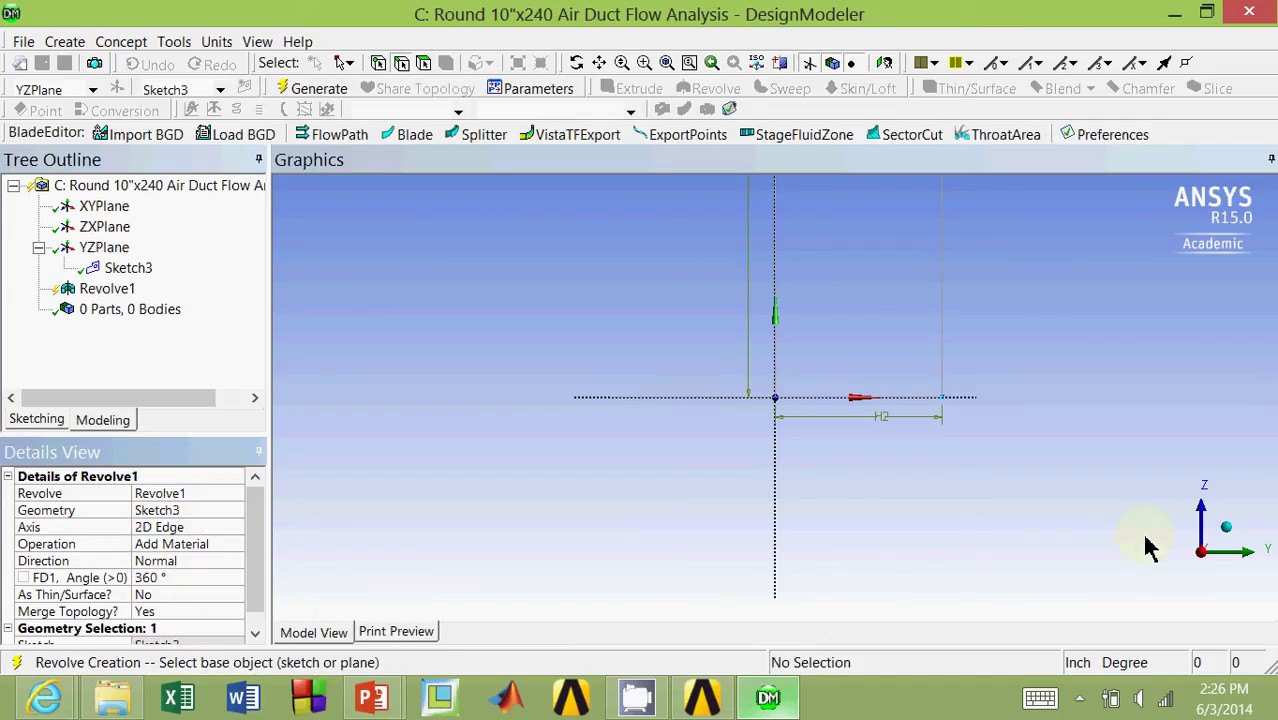
click(300, 90)
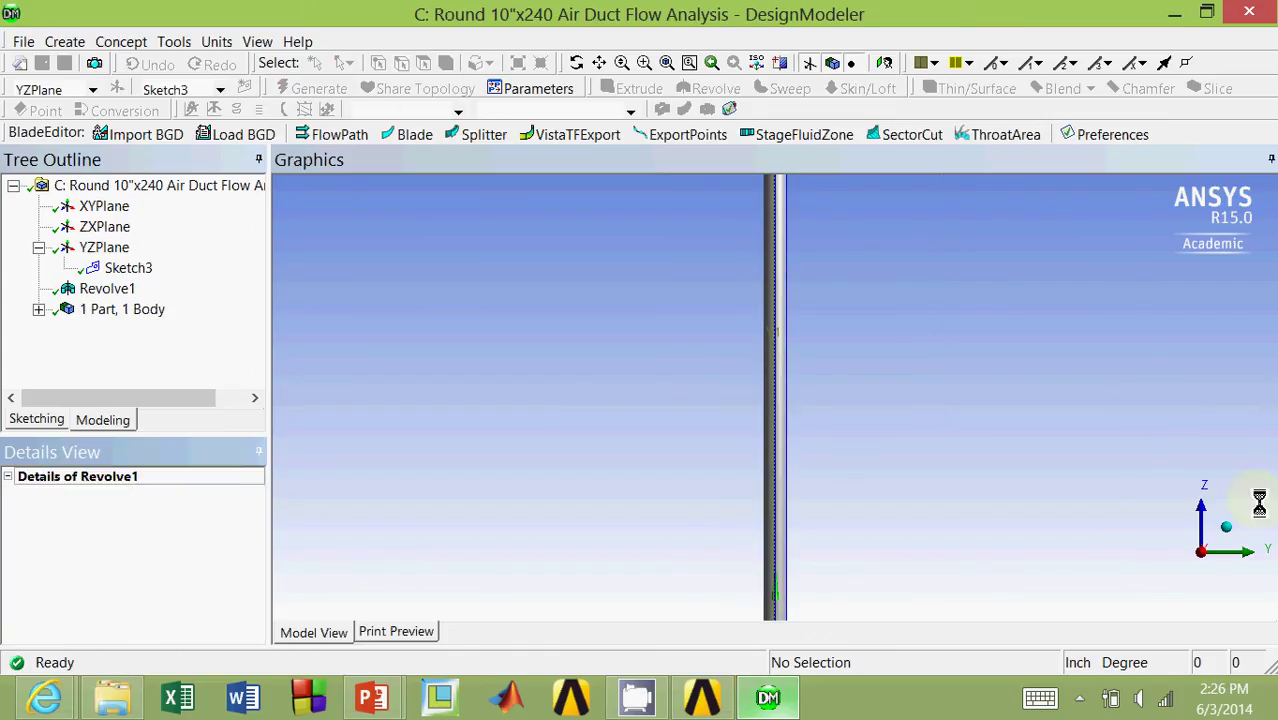
Step: Set the revolve angle to 3°, regenerate the body as a thin wedge and inspect it end-on and isometrically
click(1201, 510)
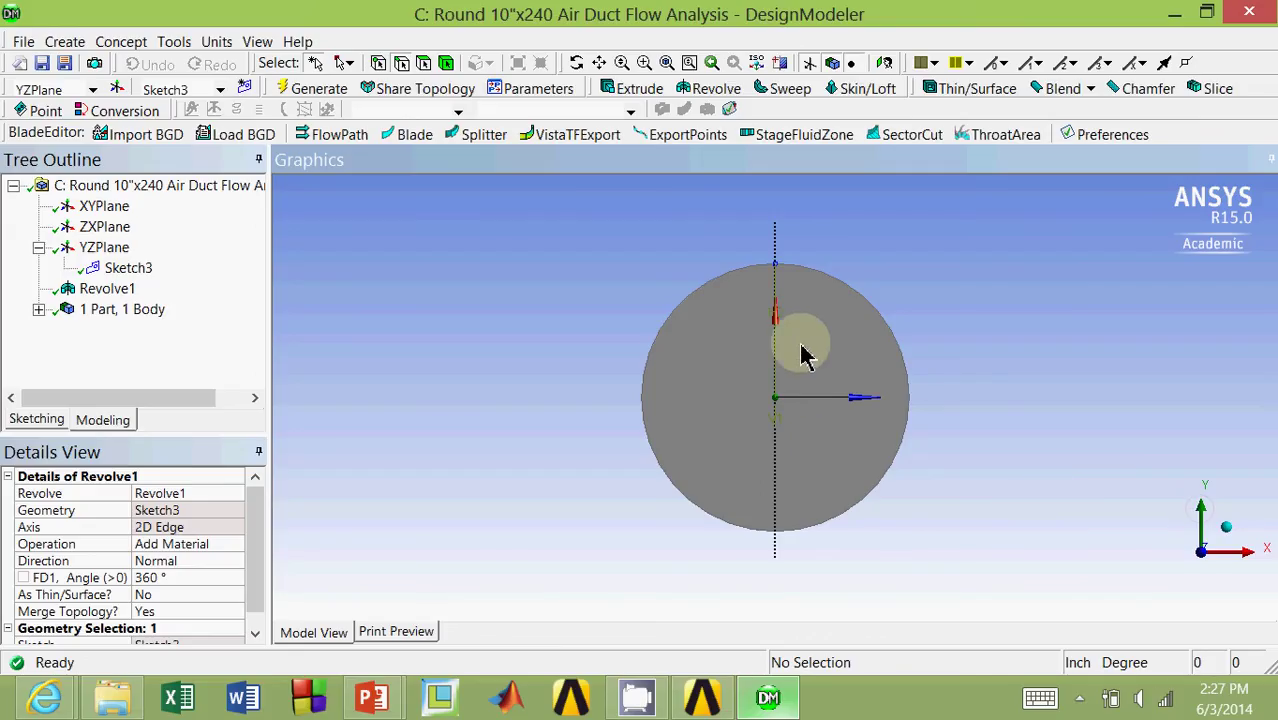
click(1230, 538)
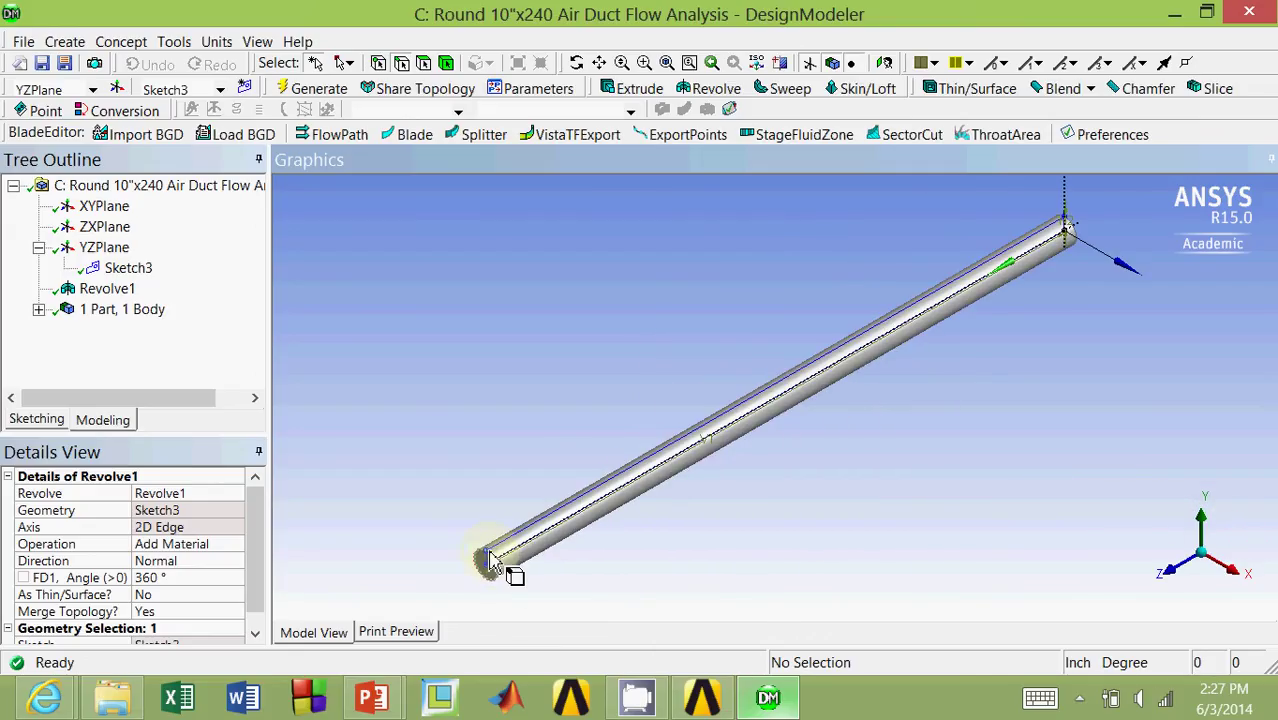
click(184, 579)
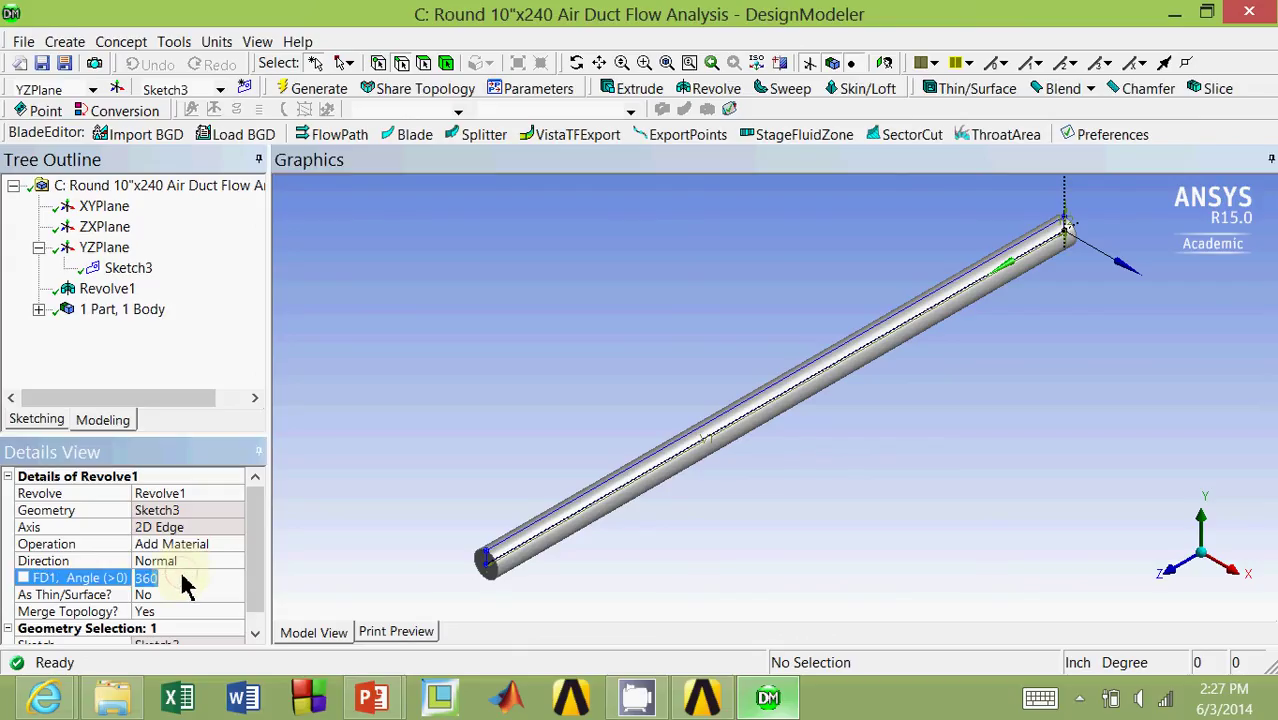
text(3)
click(306, 88)
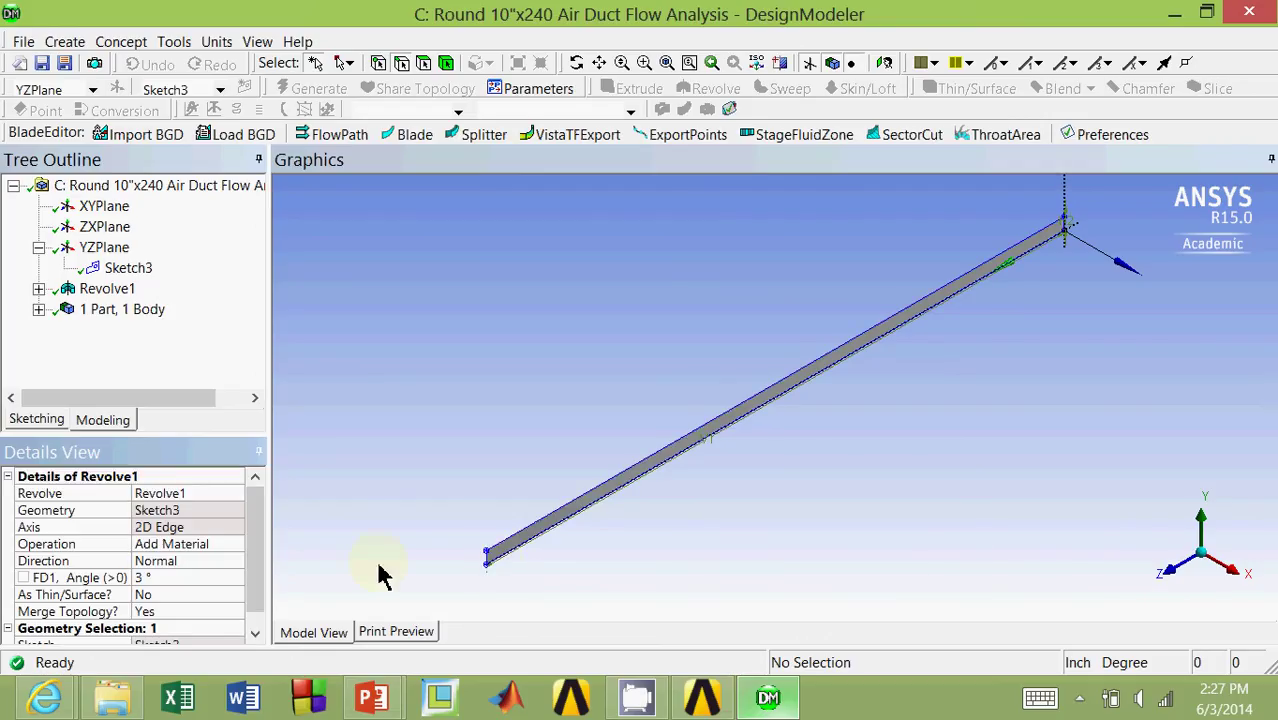
click(1178, 575)
click(1182, 578)
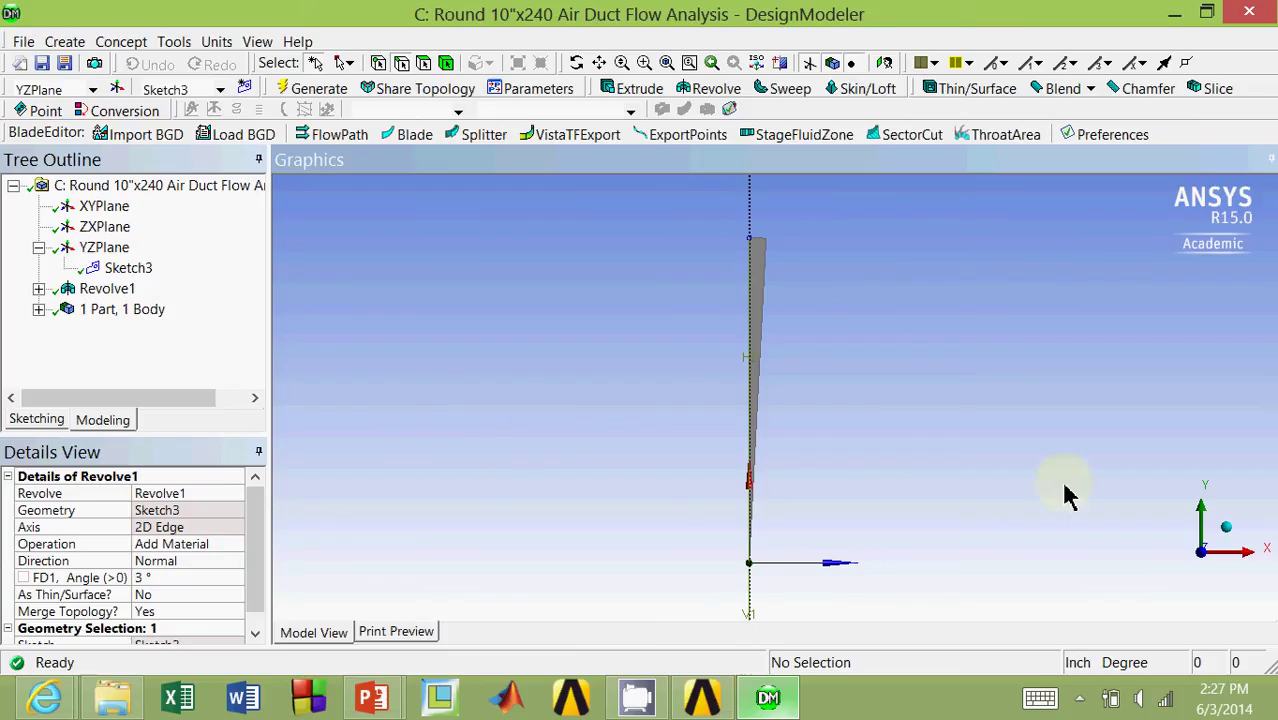
click(1229, 528)
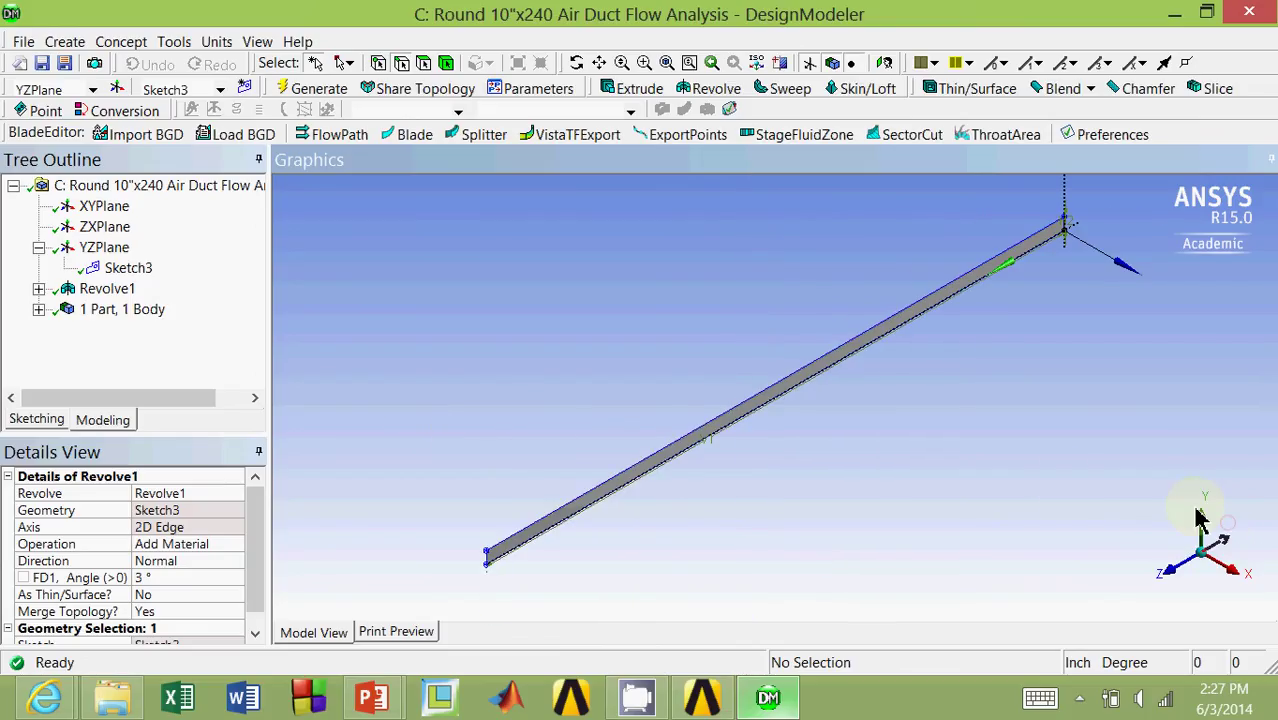